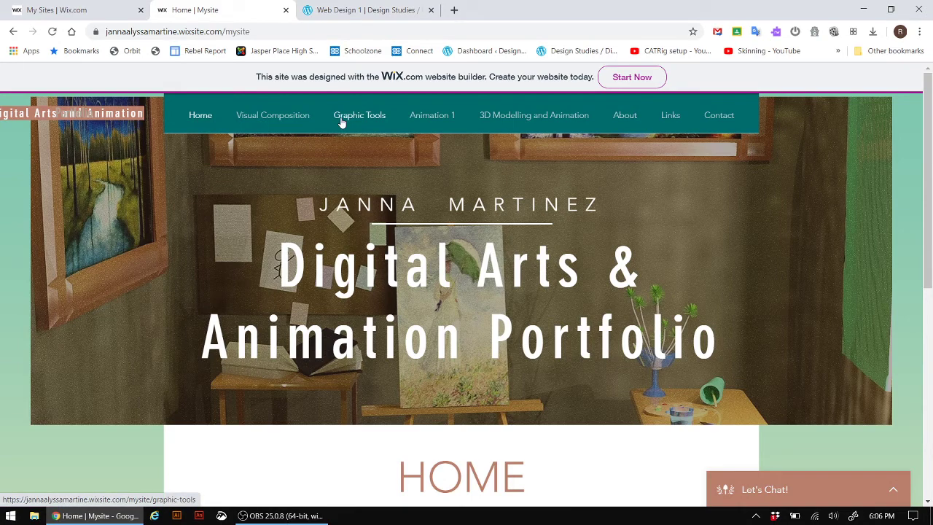
- Switch to the My Sites dashboard, which lists no sites apart from Trash
scroll(504, 324, down, 2)
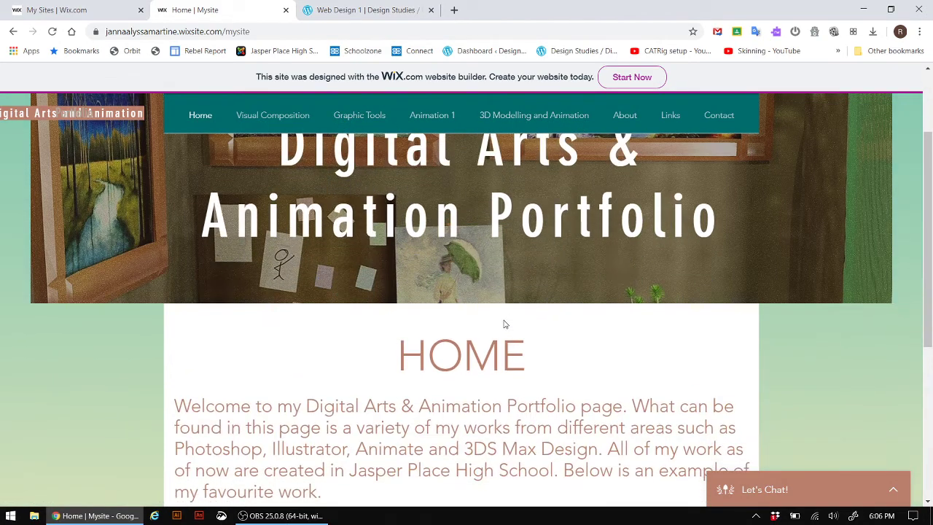
scroll(505, 324, down, 2)
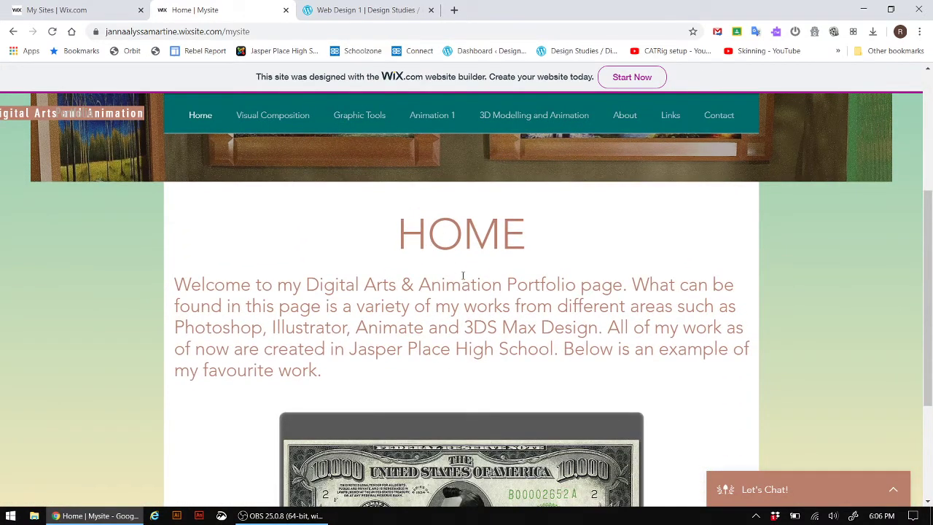
scroll(415, 310, down, 2)
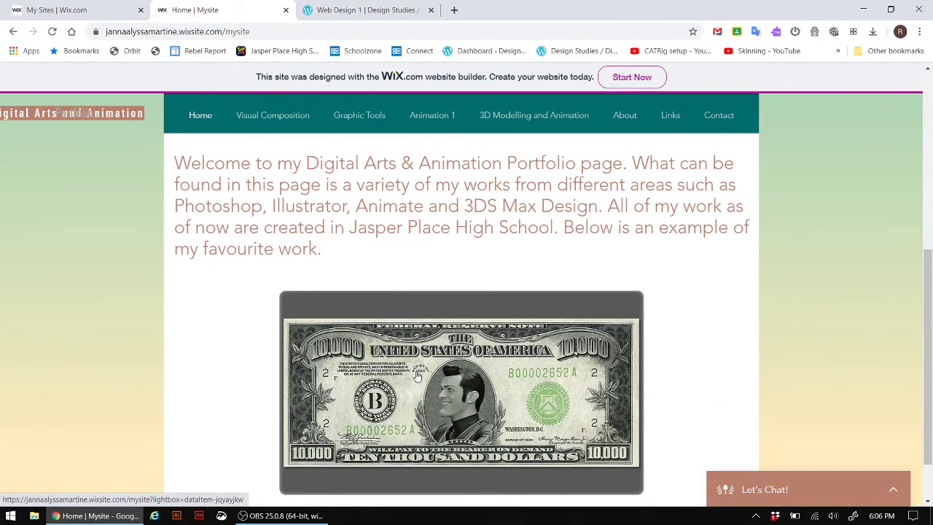
scroll(384, 307, up, 5)
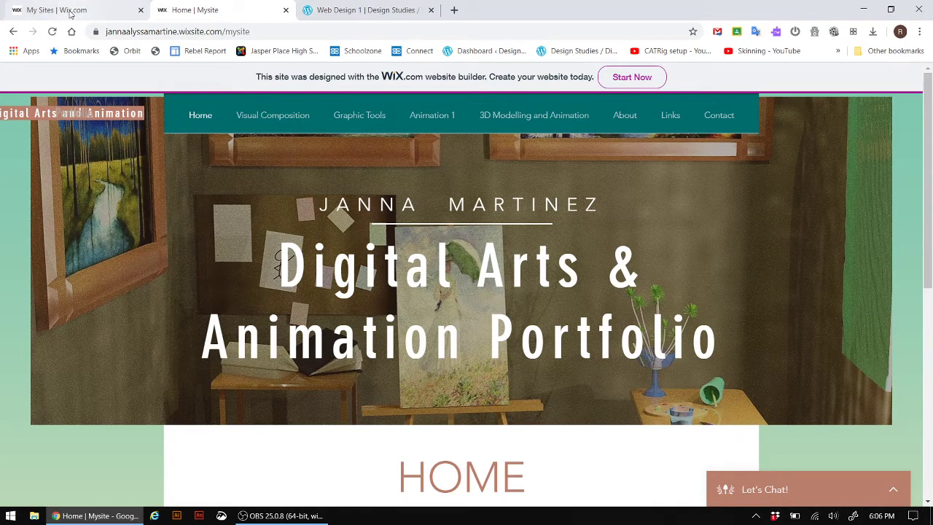
click(72, 11)
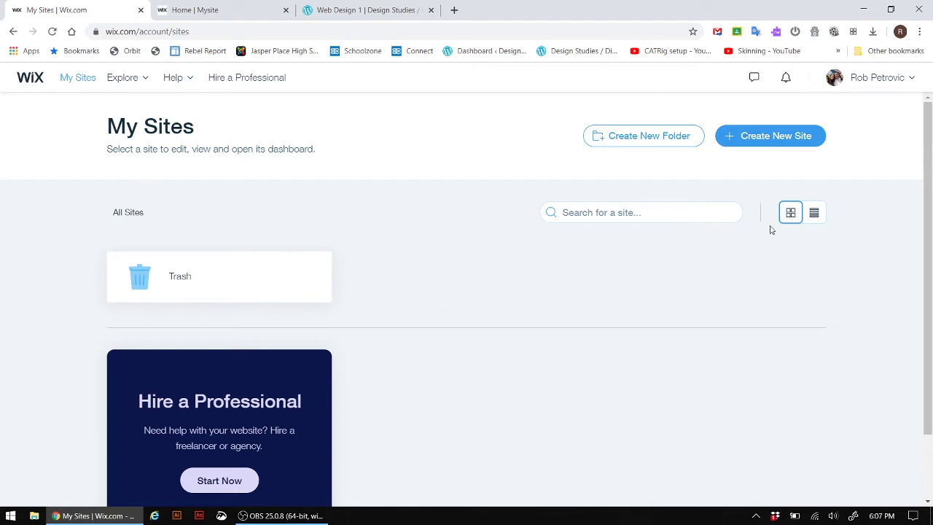
- Start a new site in the Other category and choose to build it from a template
click(778, 138)
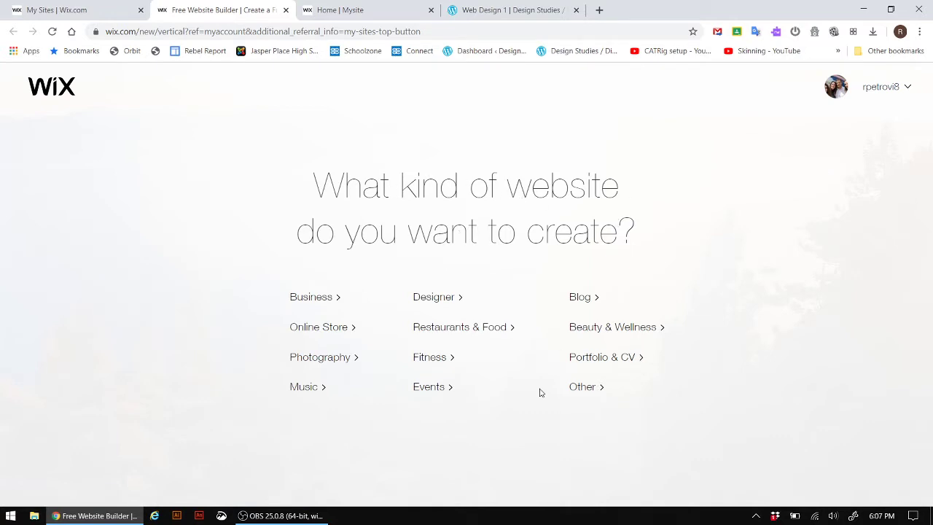
click(581, 392)
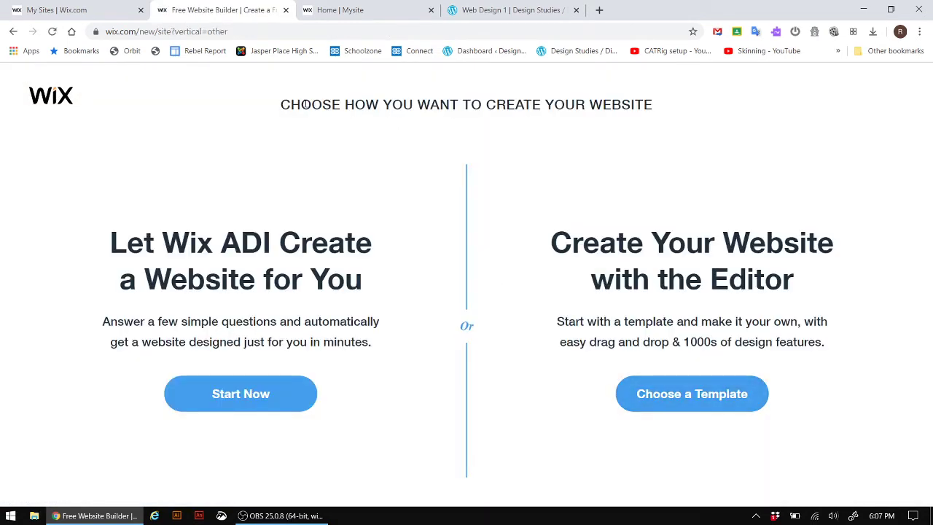
drag(281, 104, 657, 104)
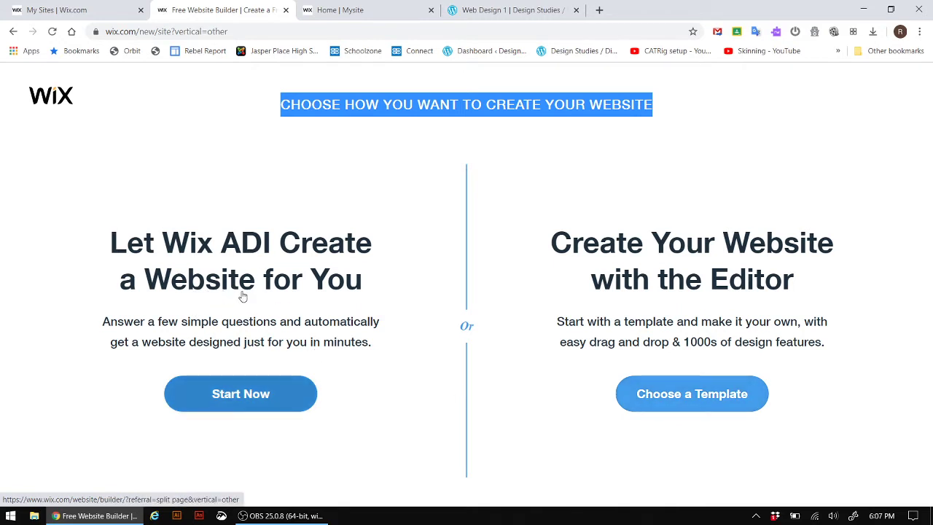
click(715, 402)
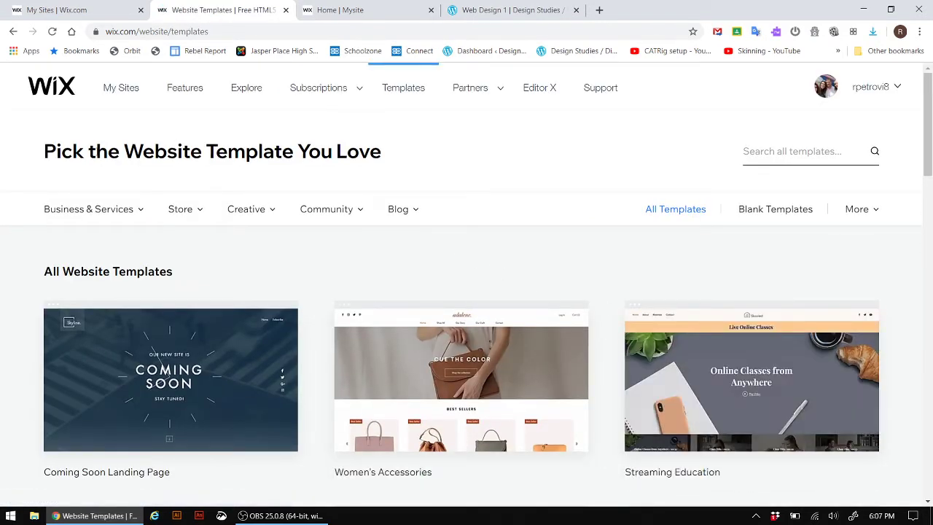
- Search templates for 'resume' and open the Curriculum Vitae template in the editor
click(788, 154)
text(resume)
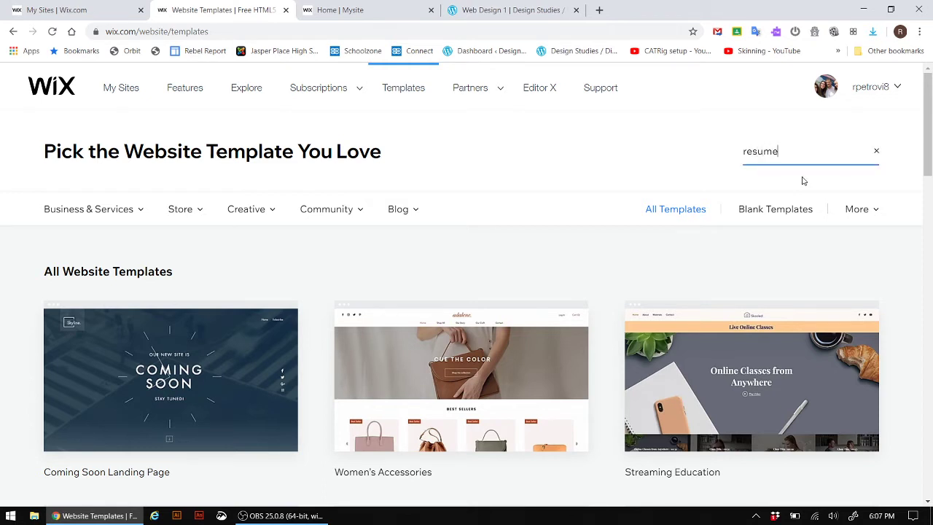
key(Return)
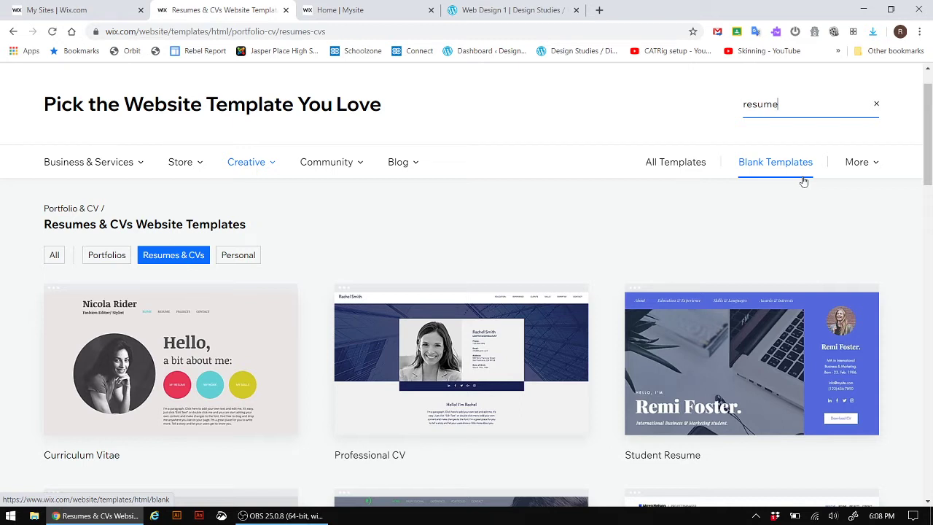
click(796, 101)
click(798, 104)
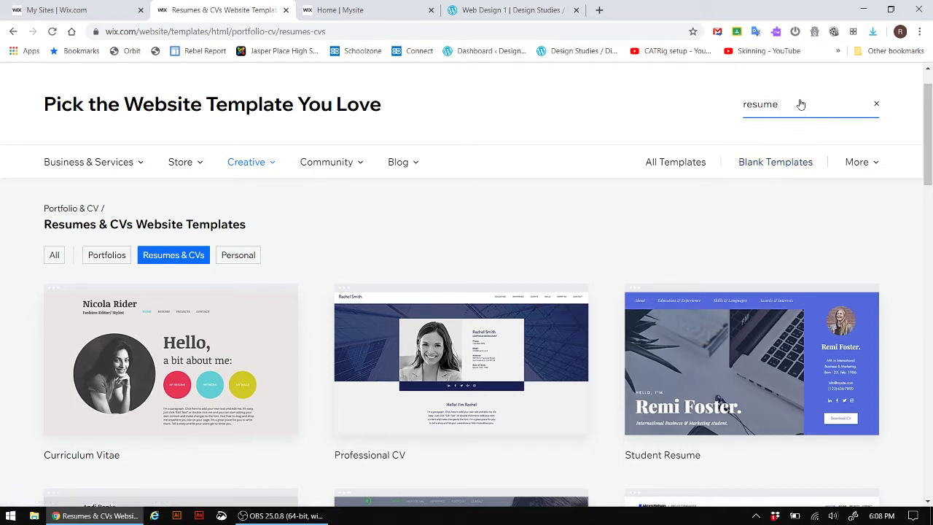
mouse_move(164, 286)
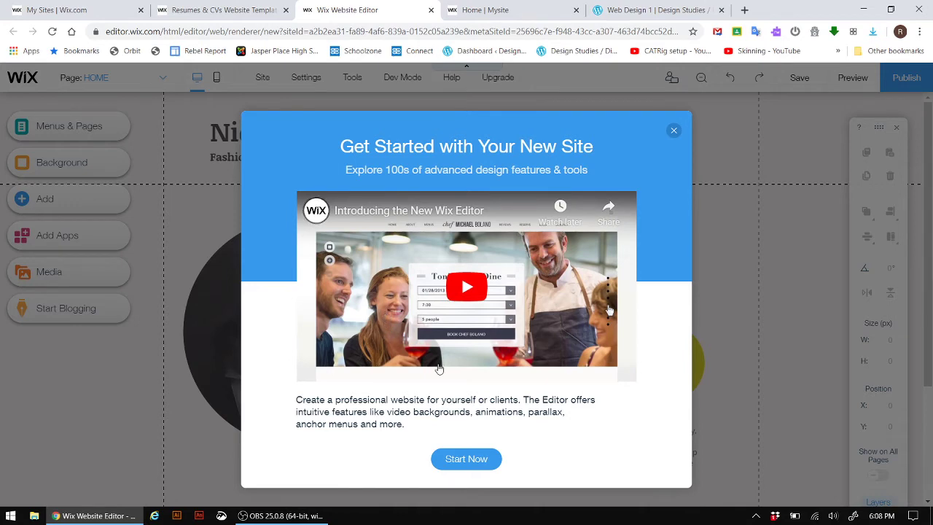
- Dismiss the welcome popup, then delete the MY RESUME, MY WORK, MY SKILLS buttons and portrait photo
click(673, 131)
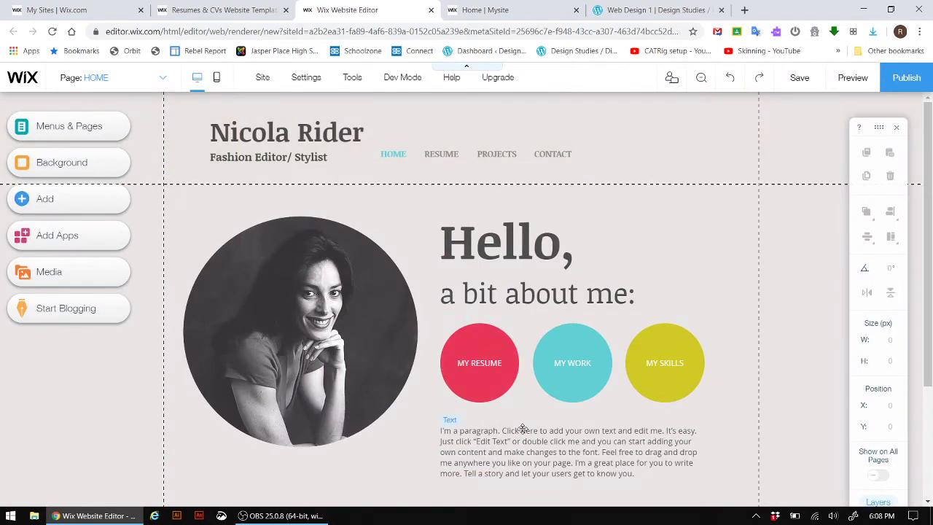
click(474, 363)
key(Delete)
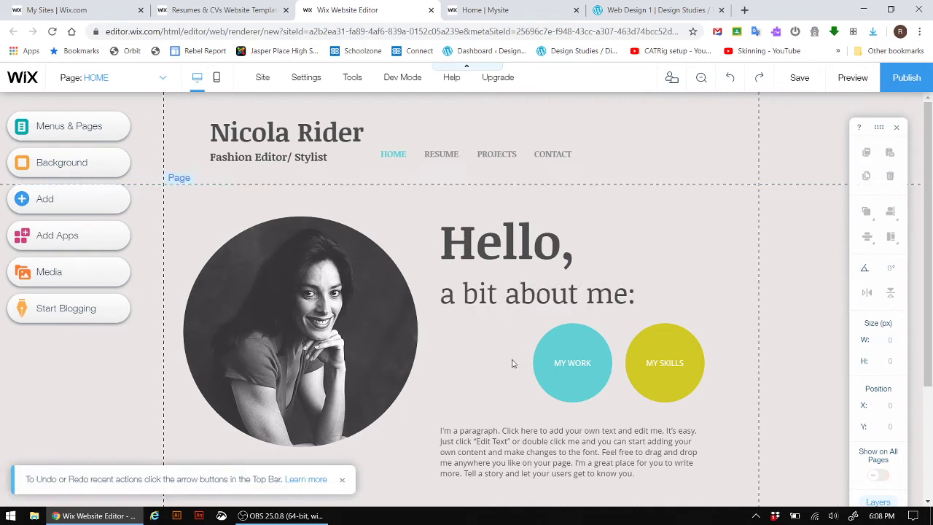
click(568, 364)
key(Delete)
click(671, 368)
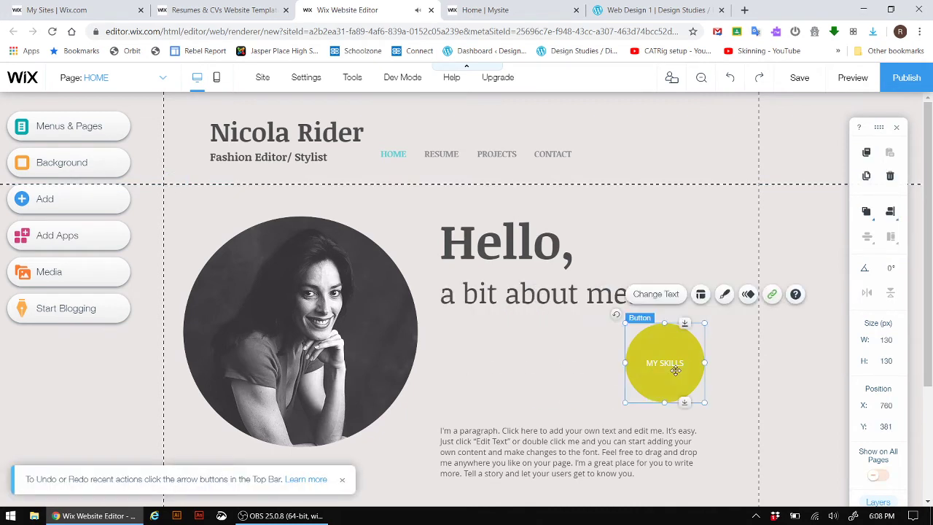
key(Delete)
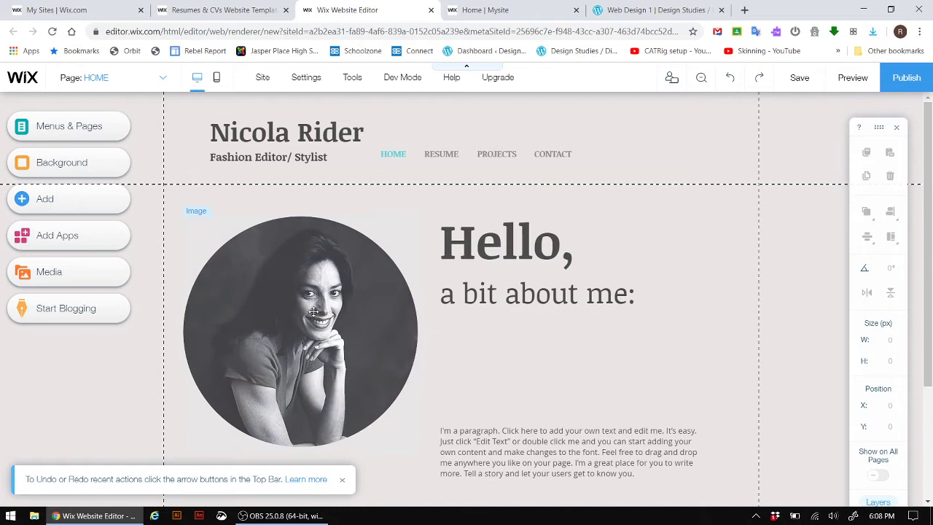
click(306, 312)
key(Delete)
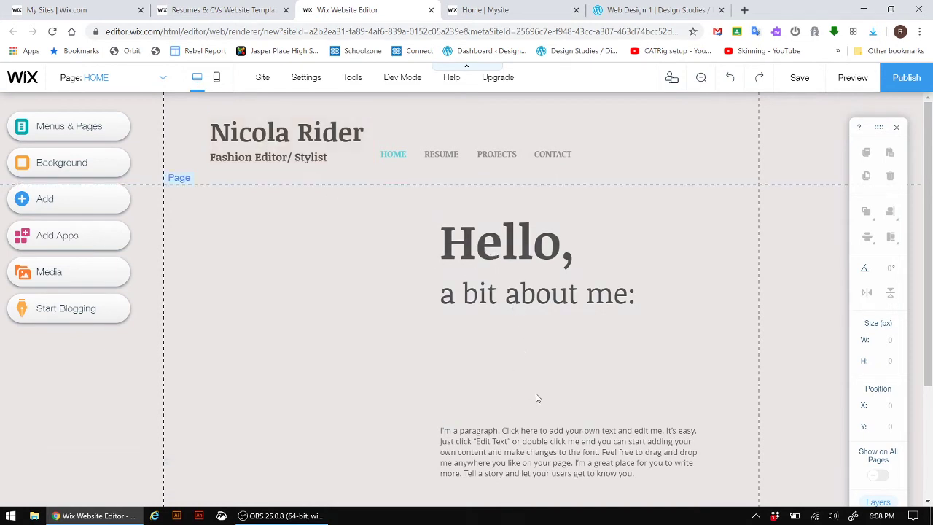
- Delete the footer's Call text, phone icon, copyright text and © icon
scroll(535, 398, down, 2)
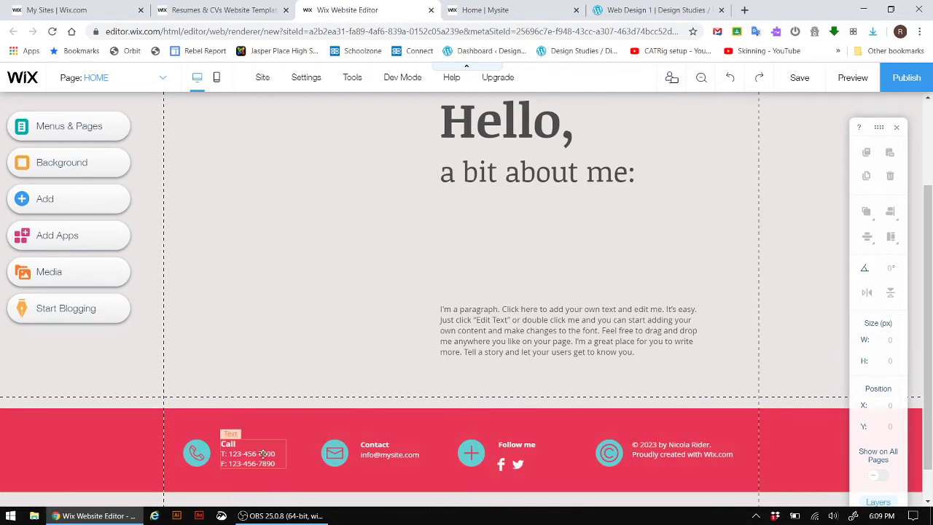
click(239, 456)
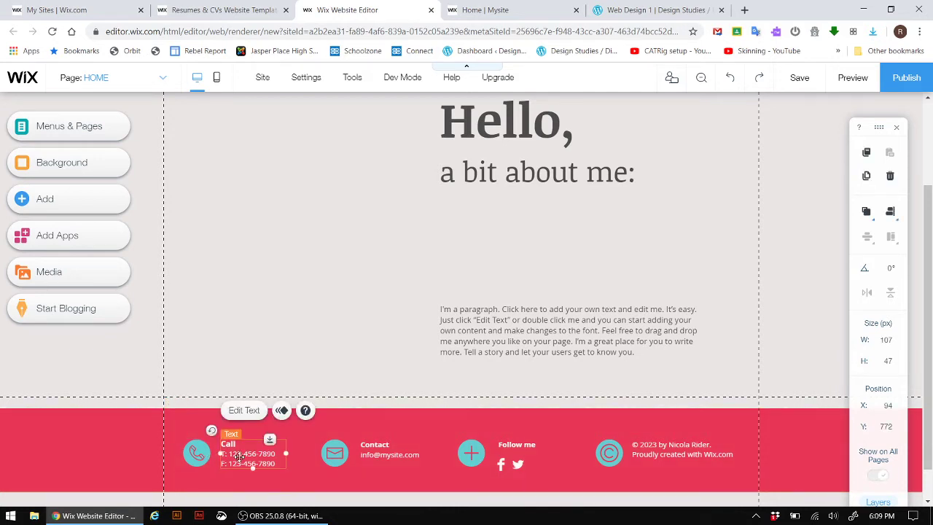
key(Delete)
click(196, 454)
key(Delete)
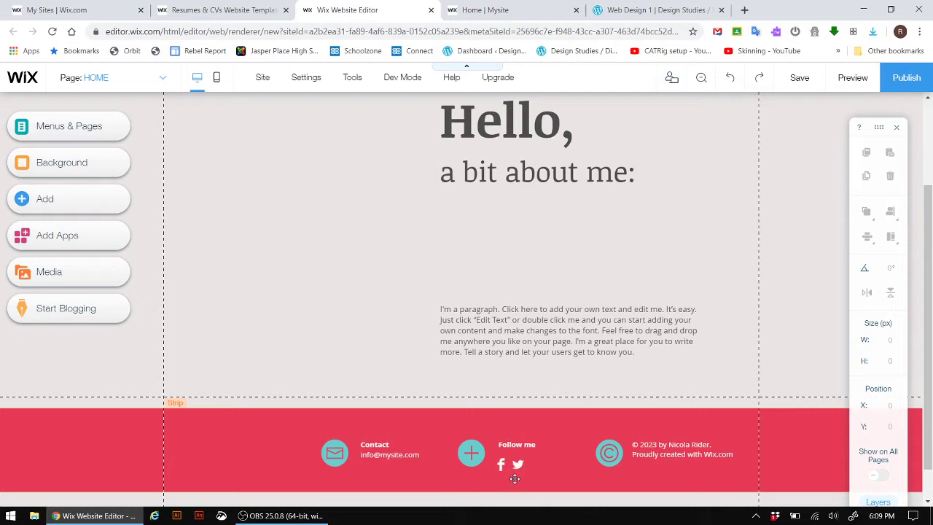
click(674, 458)
key(Delete)
click(608, 452)
key(Delete)
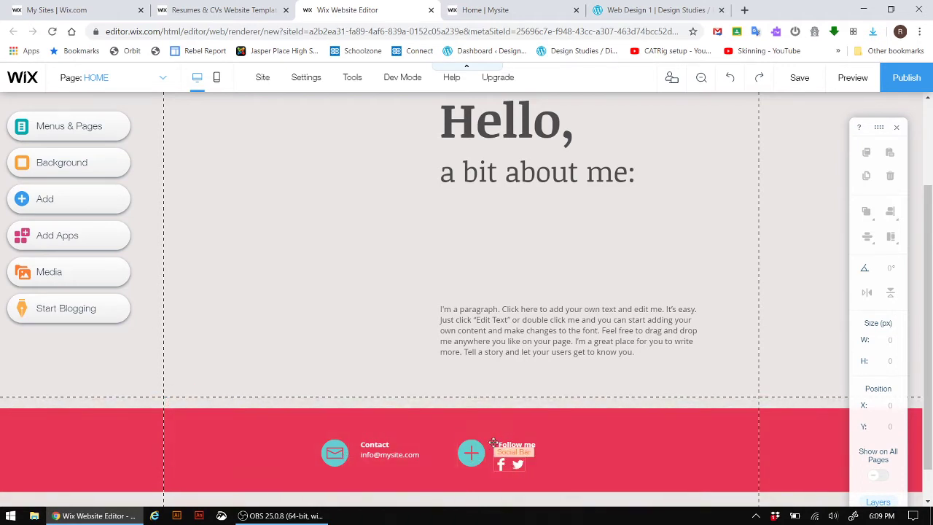
scroll(486, 440, up, 2)
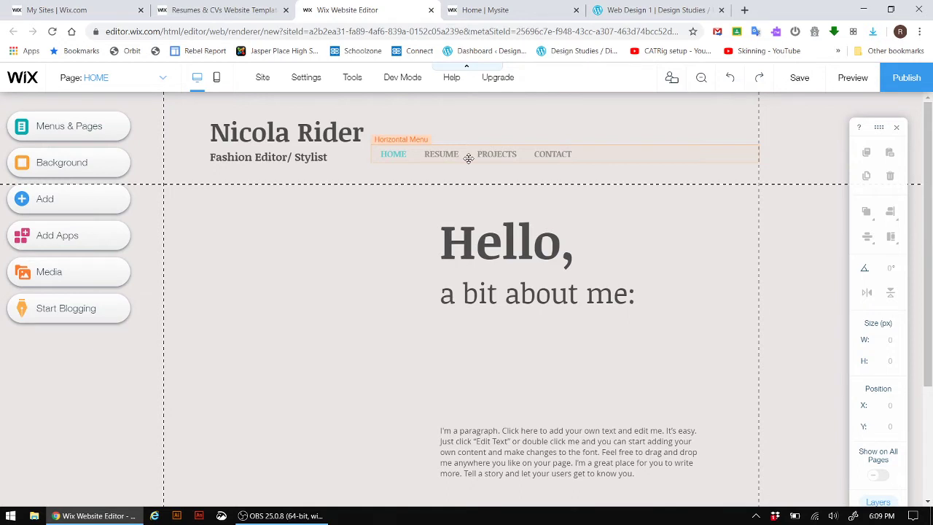
- Delete the RESUME page from the site's pages
click(164, 80)
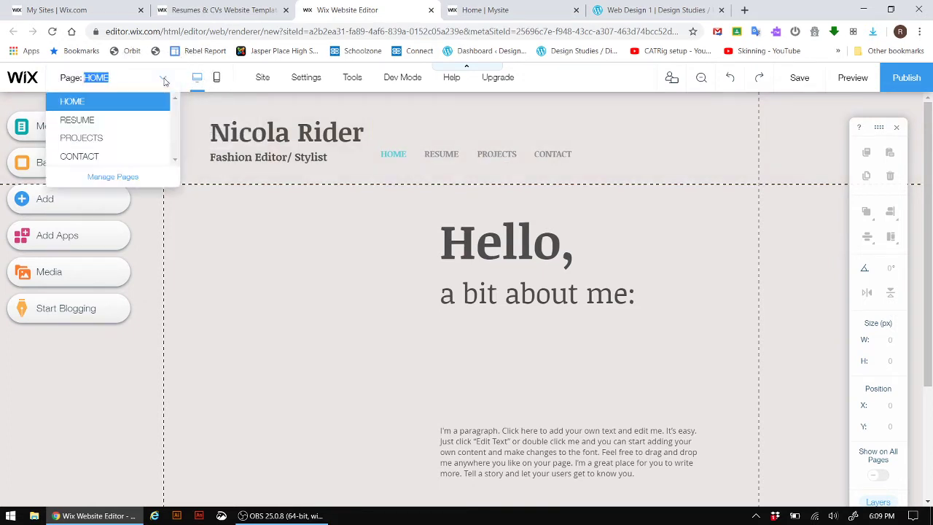
click(120, 179)
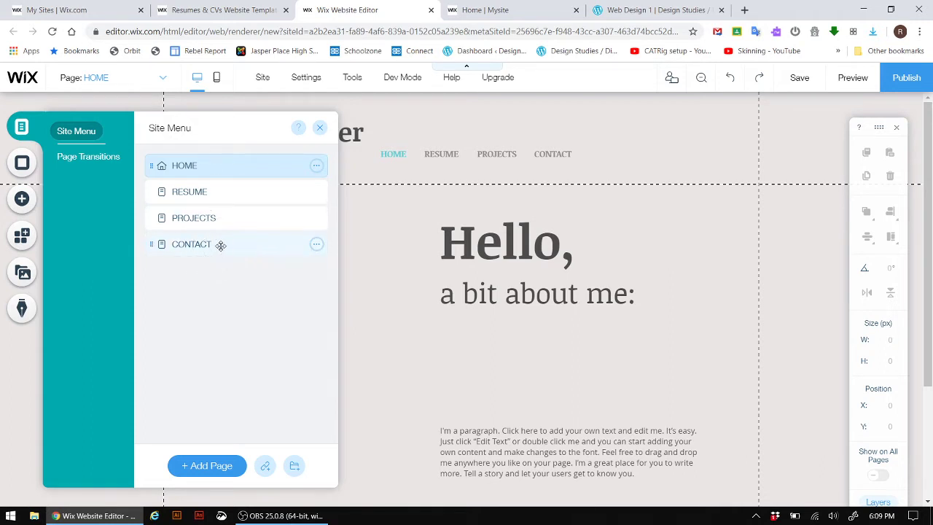
click(233, 195)
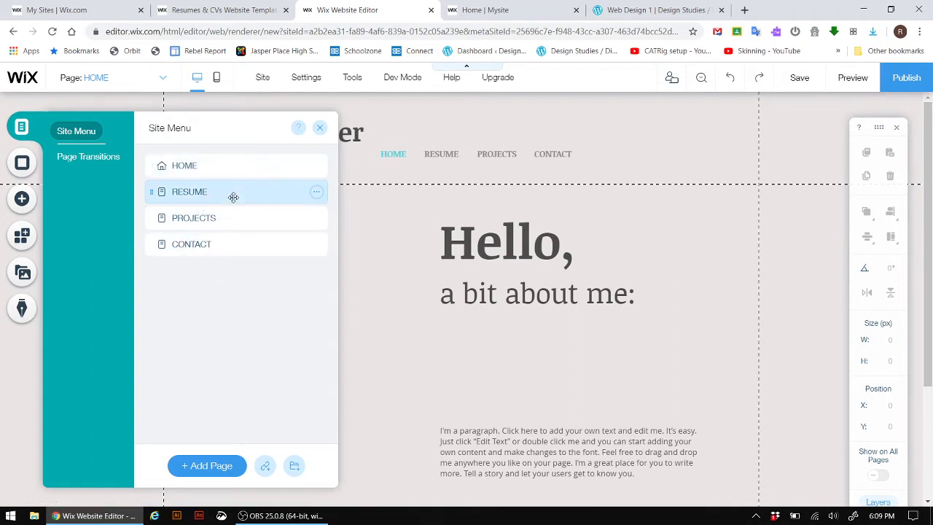
click(316, 193)
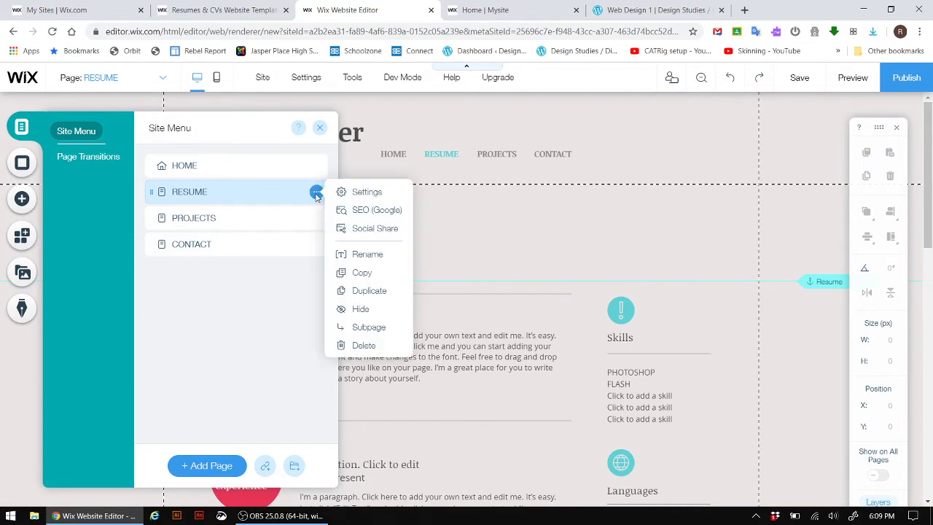
click(363, 347)
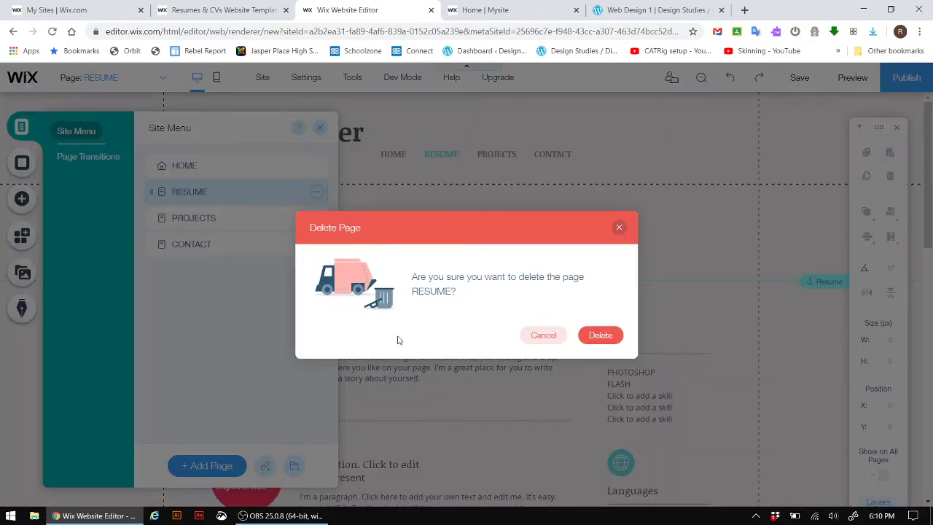
click(599, 334)
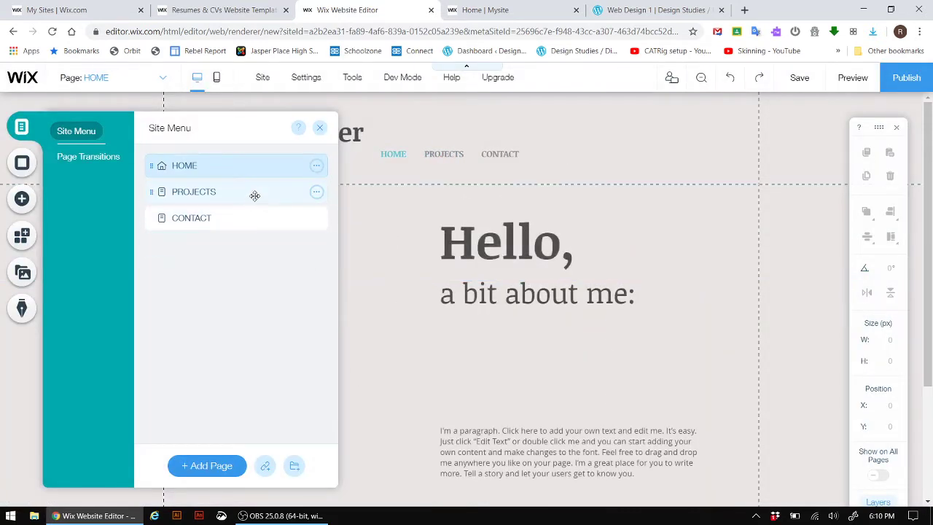
- Delete the PROJECTS page and add a new blank page
click(254, 195)
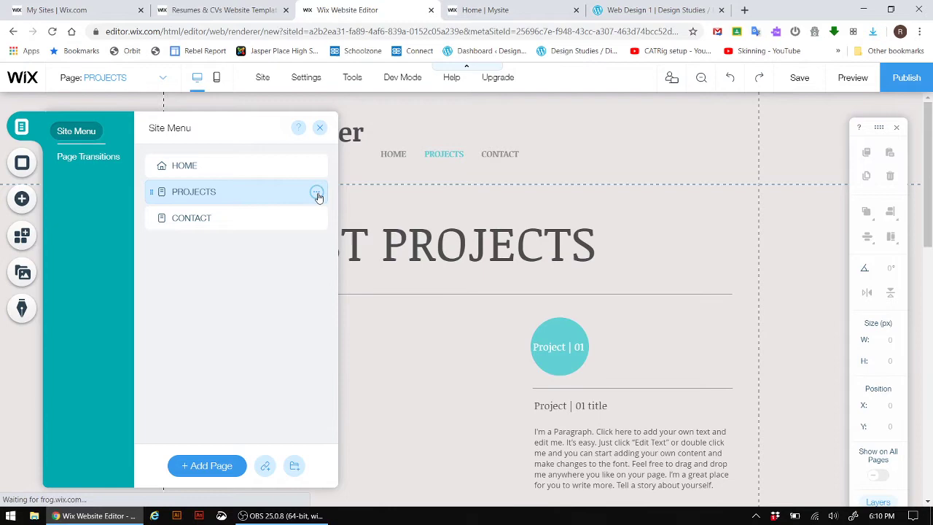
click(317, 192)
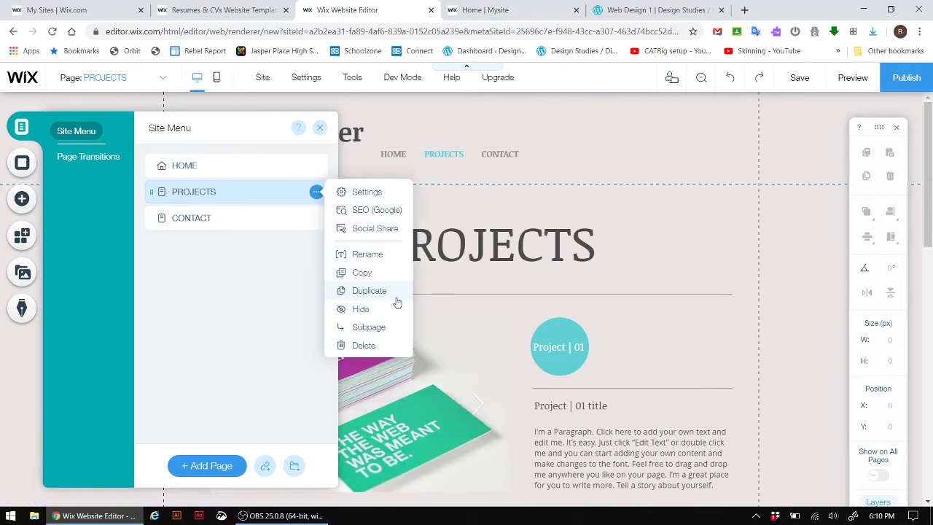
click(362, 345)
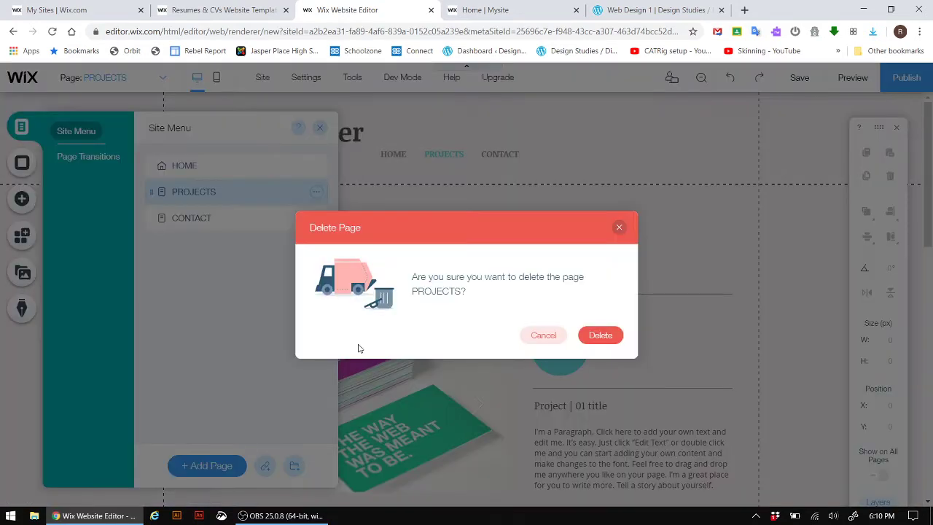
click(600, 337)
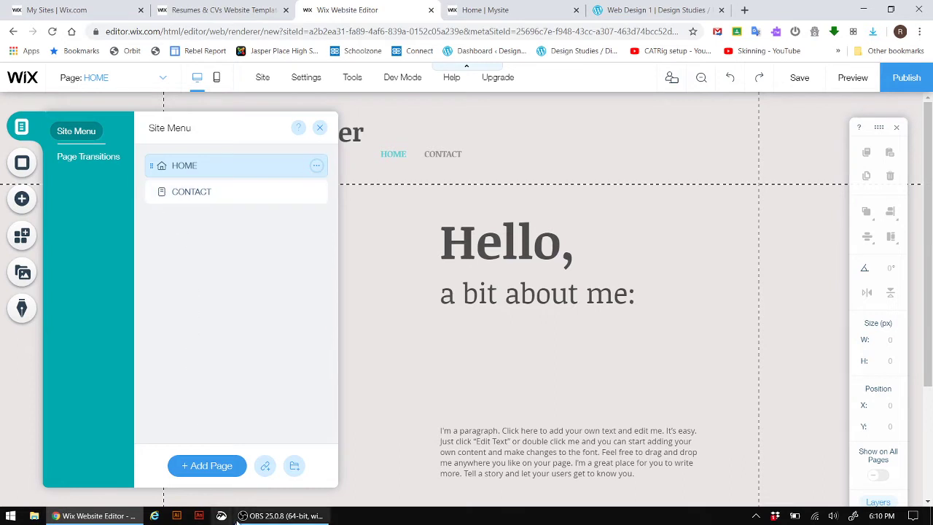
click(212, 470)
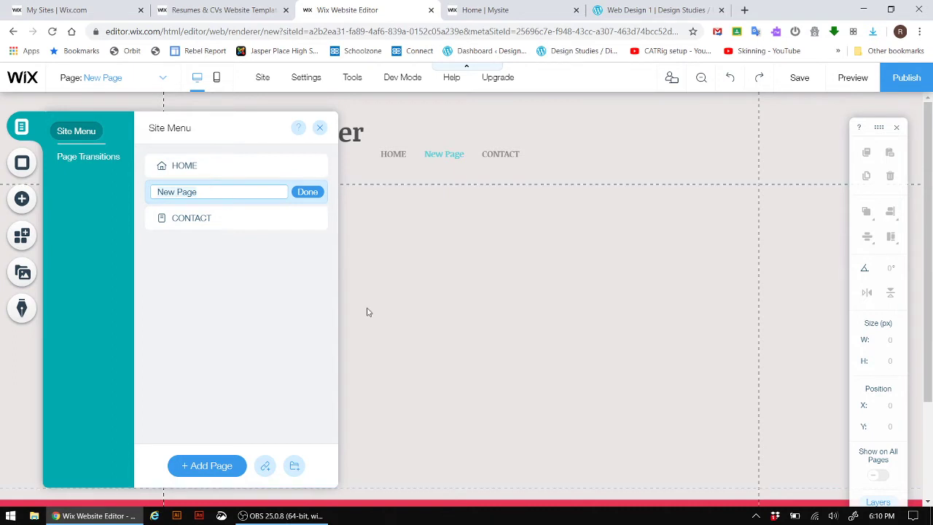
- Name the new page VISUAL COMPOSITION and add GRAPHIC TOOLS and ANIMATION 1 pages
text(VISUAL COMPOSITION)
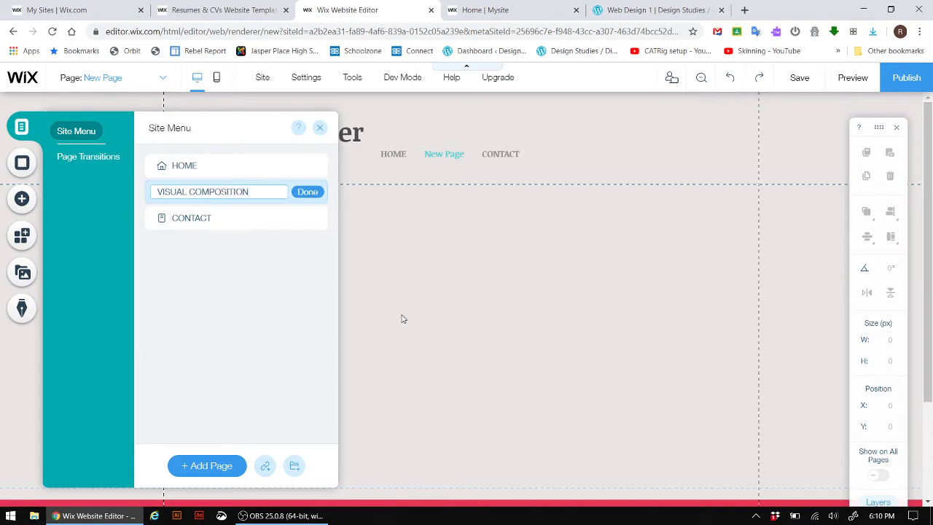
click(320, 195)
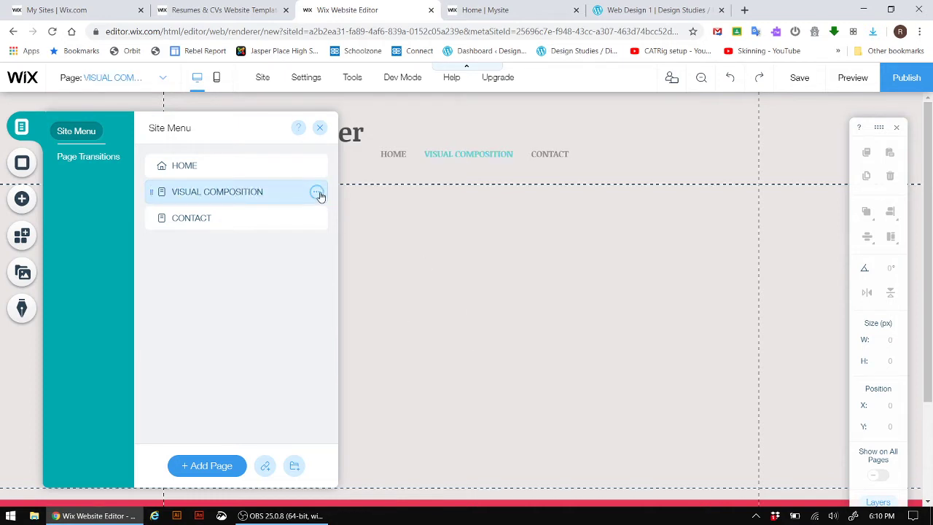
click(209, 464)
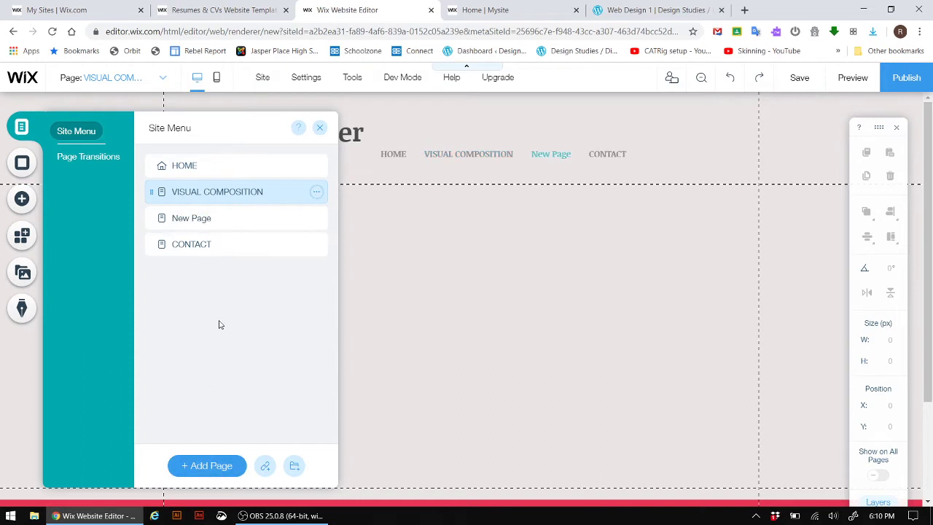
text(GRAPHIC TOOLS)
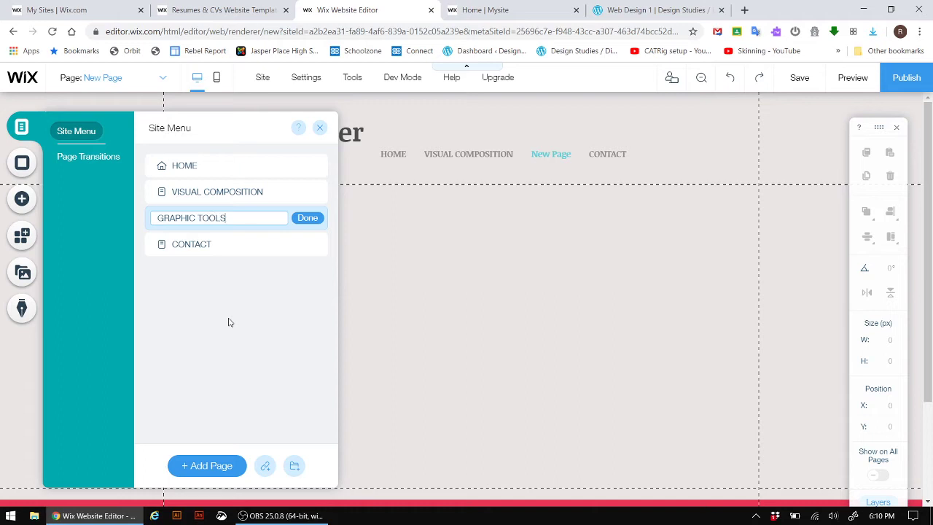
click(307, 218)
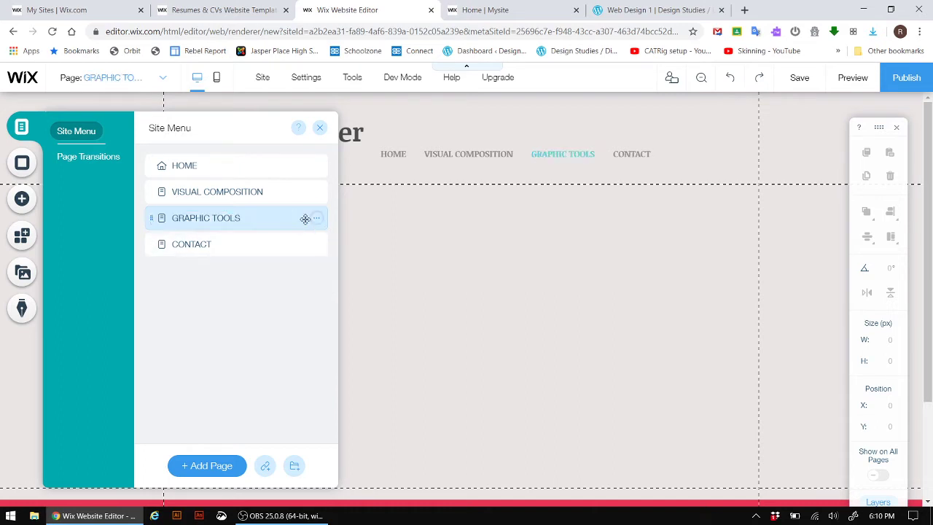
click(208, 466)
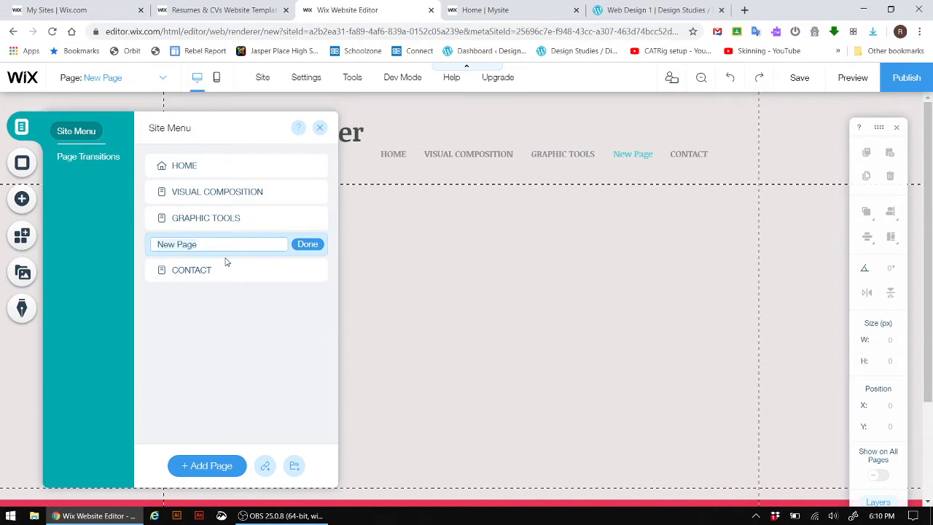
text(ANIMATION 1)
click(315, 249)
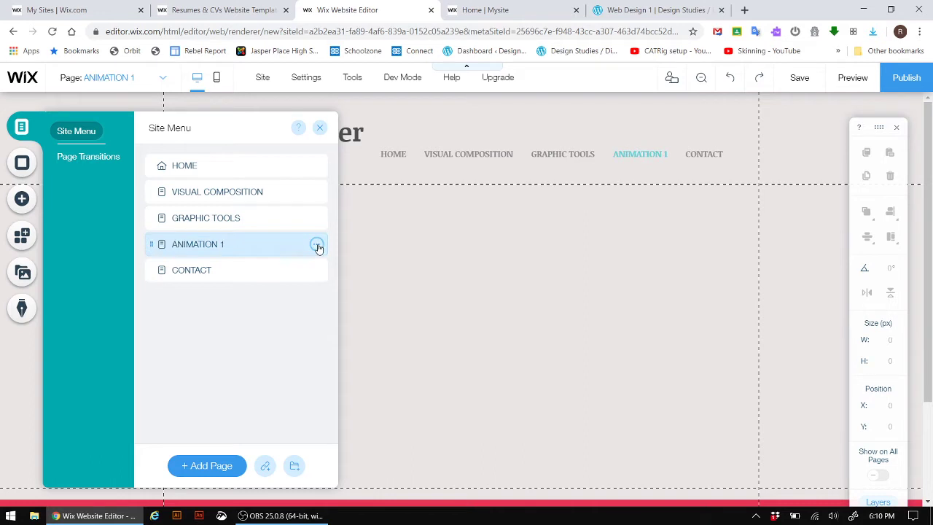
- Add pages named PROJECT and ADDITIONAL WORKS
click(211, 466)
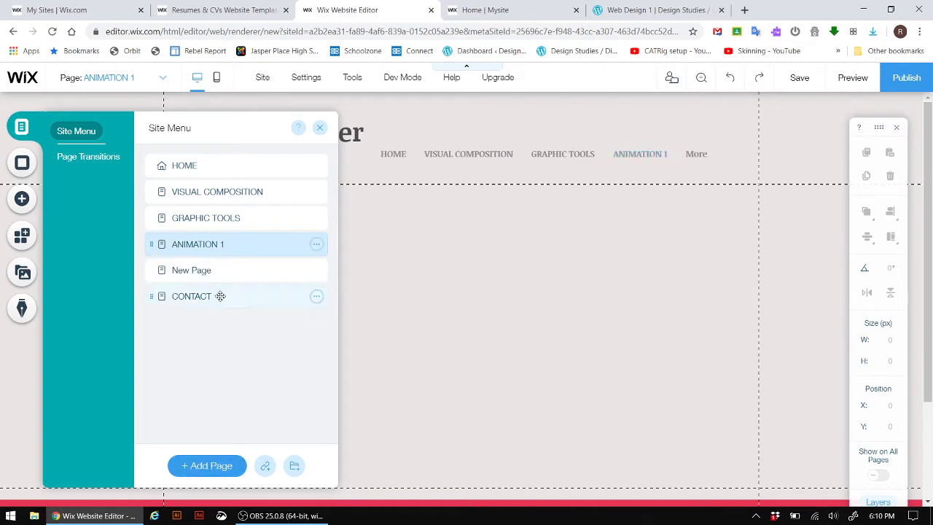
text(PROJECT)
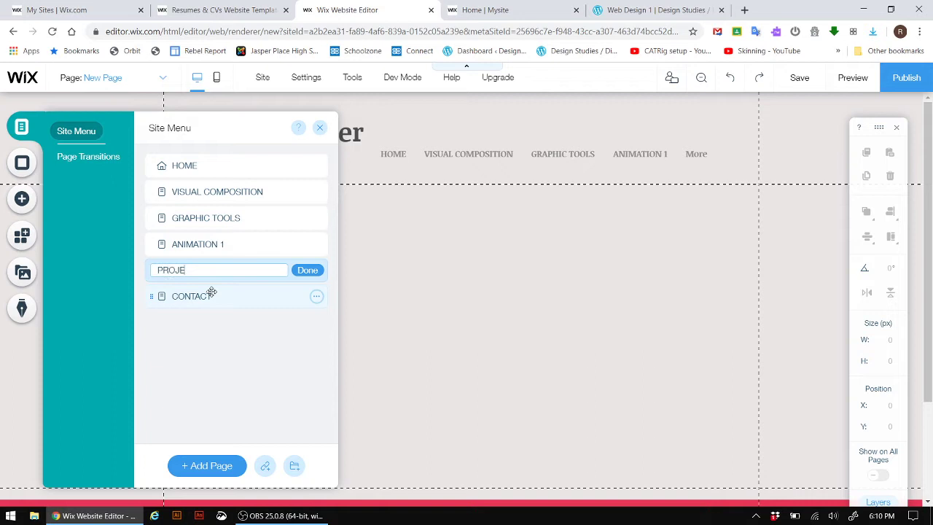
click(313, 273)
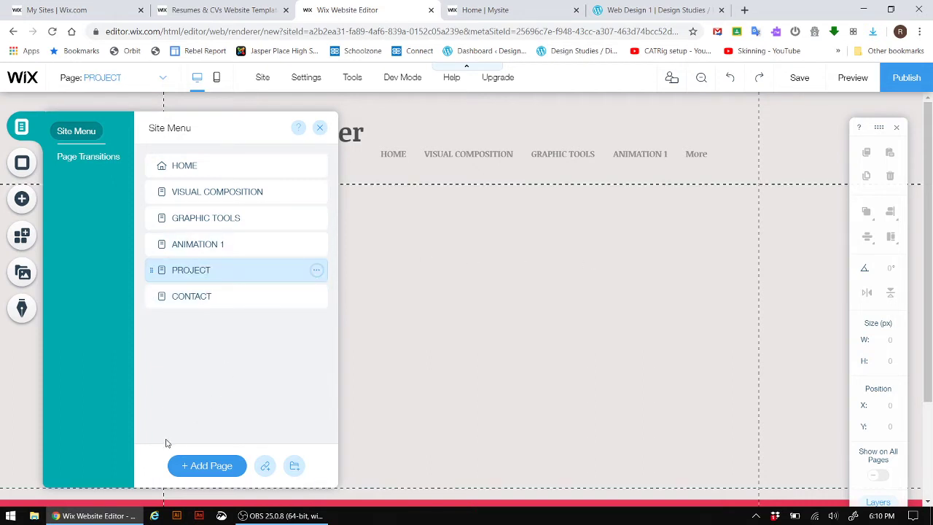
click(208, 470)
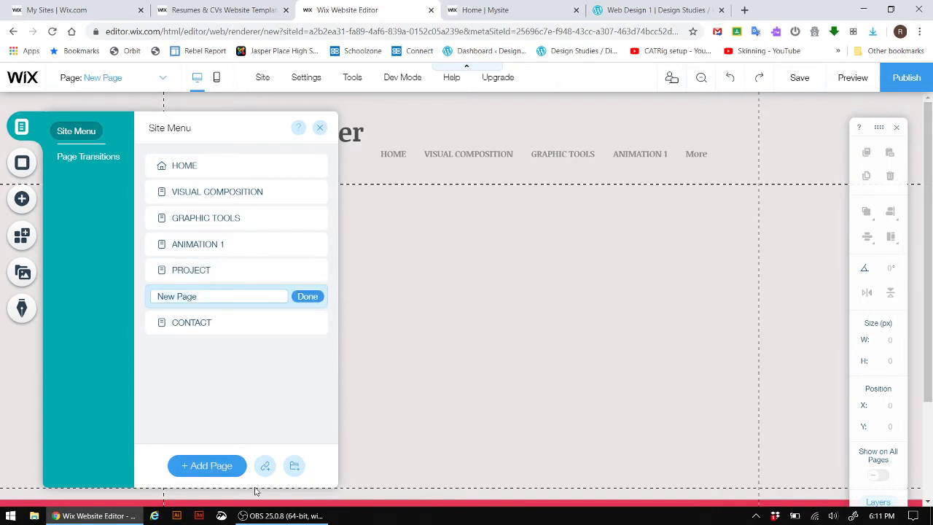
text(A)
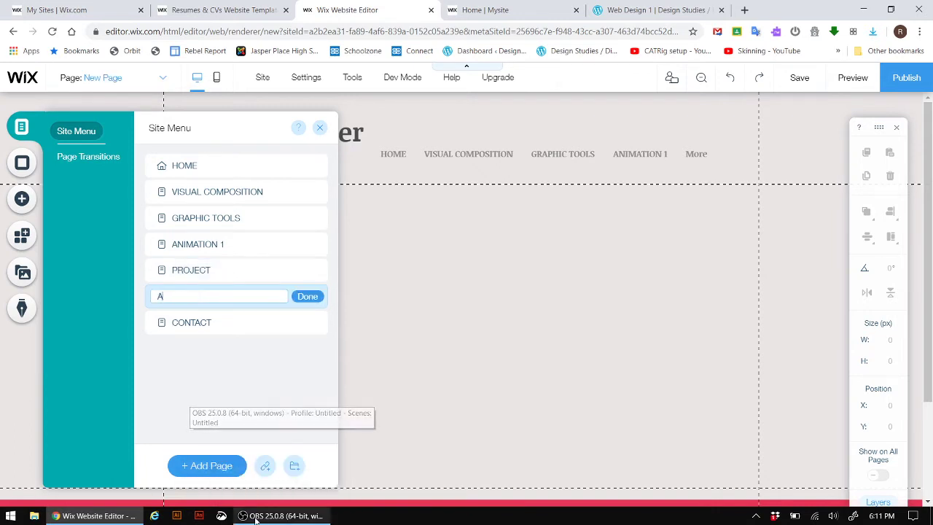
text(DDITIONA)
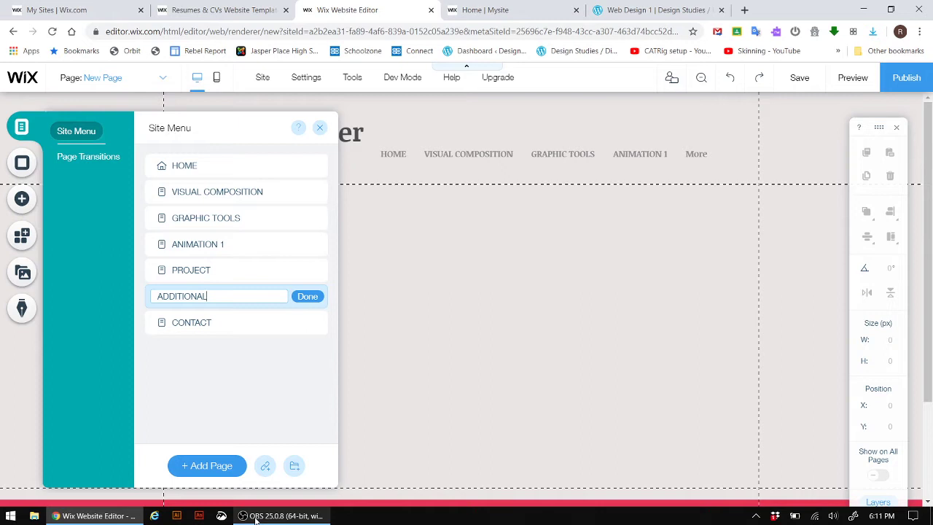
text(L WORKS)
click(193, 467)
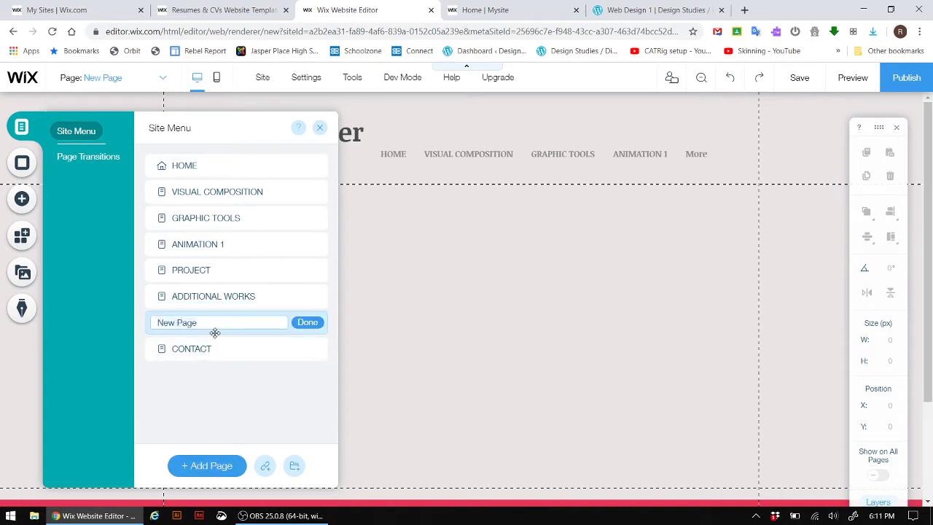
- Add LINKS and ABOUT pages, leaving one more page with its default name
text(LINKS)
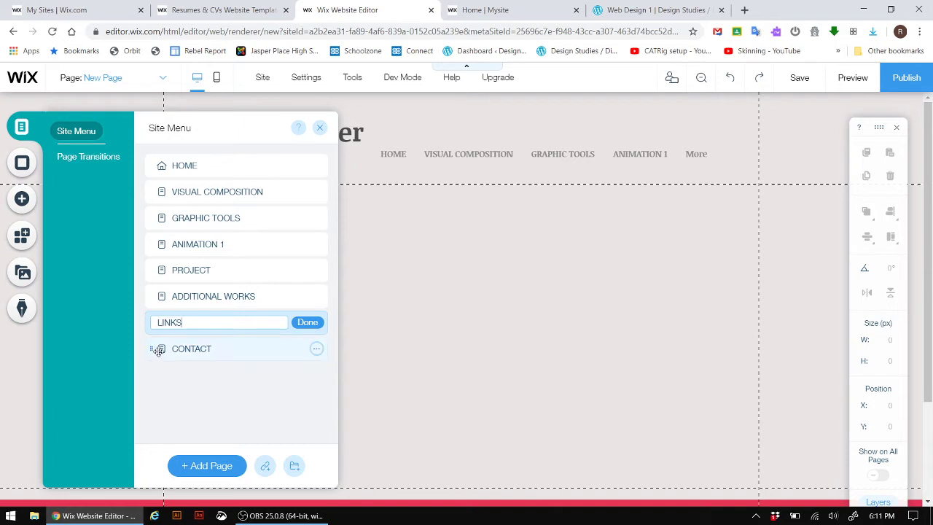
click(209, 466)
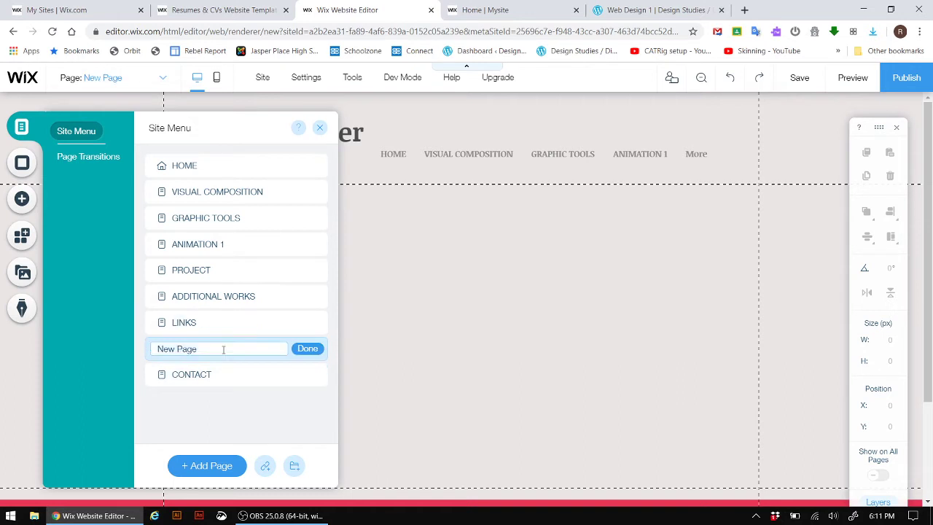
text(ABOUT)
click(232, 468)
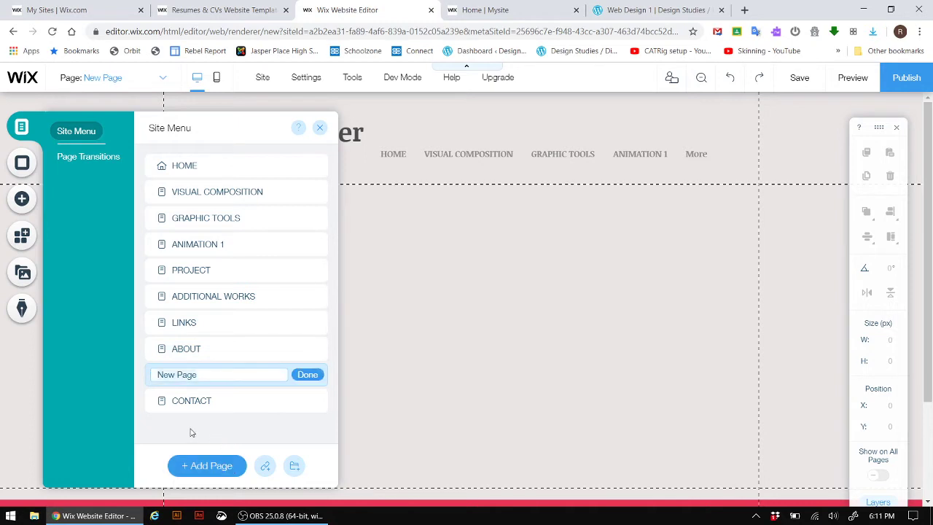
click(309, 375)
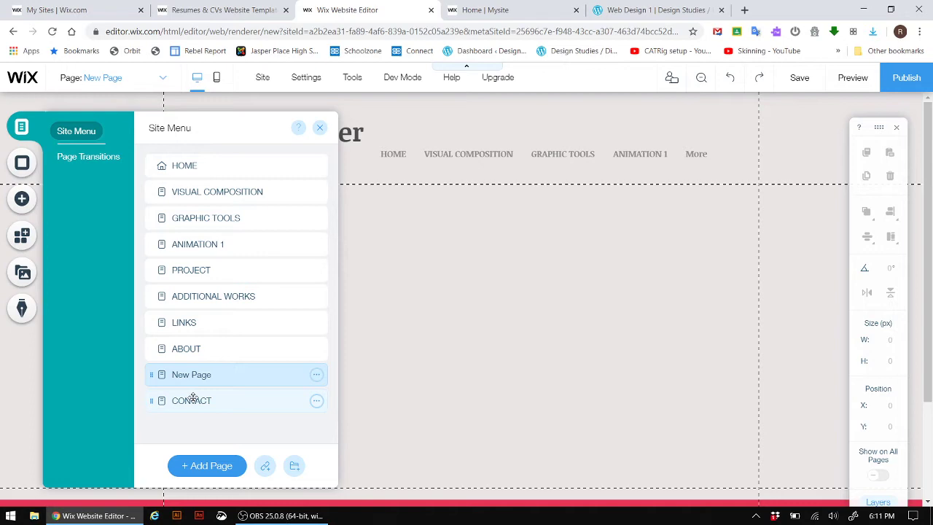
- Delete the leftover default New Page below ABOUT
click(318, 375)
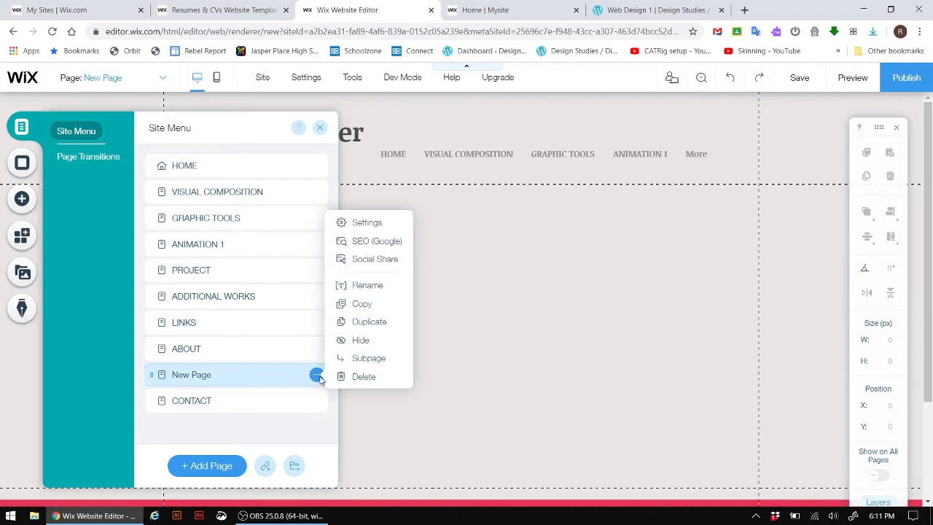
click(365, 376)
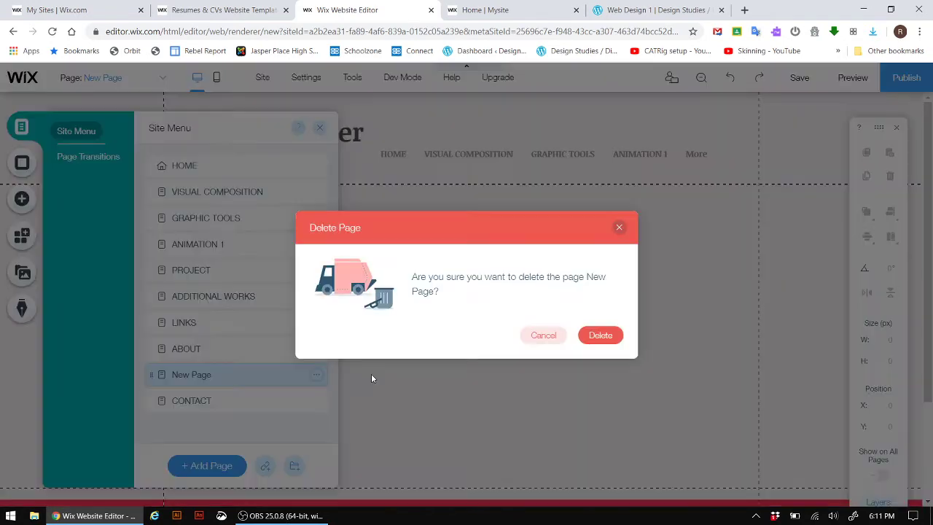
click(603, 334)
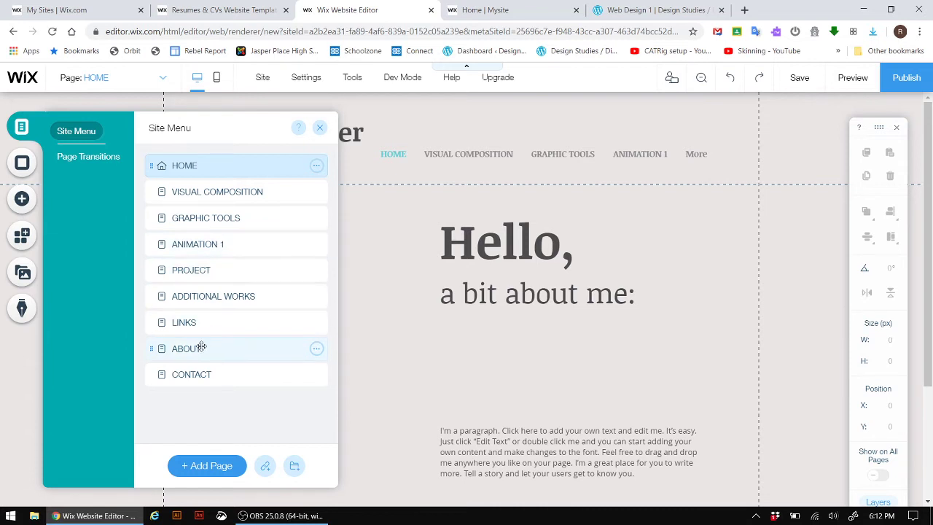
- Open the ABOUT page for editing and keep it positioned below LINKS
drag(202, 347, 202, 209)
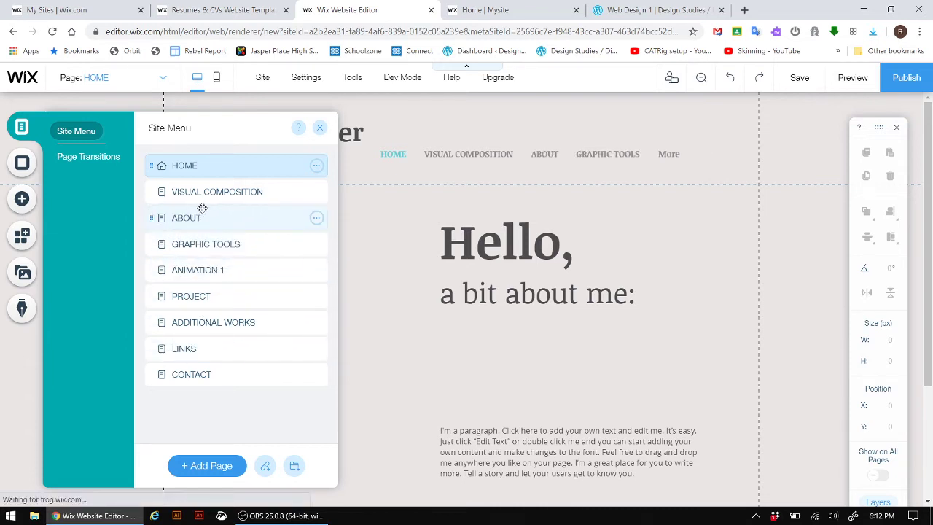
click(202, 218)
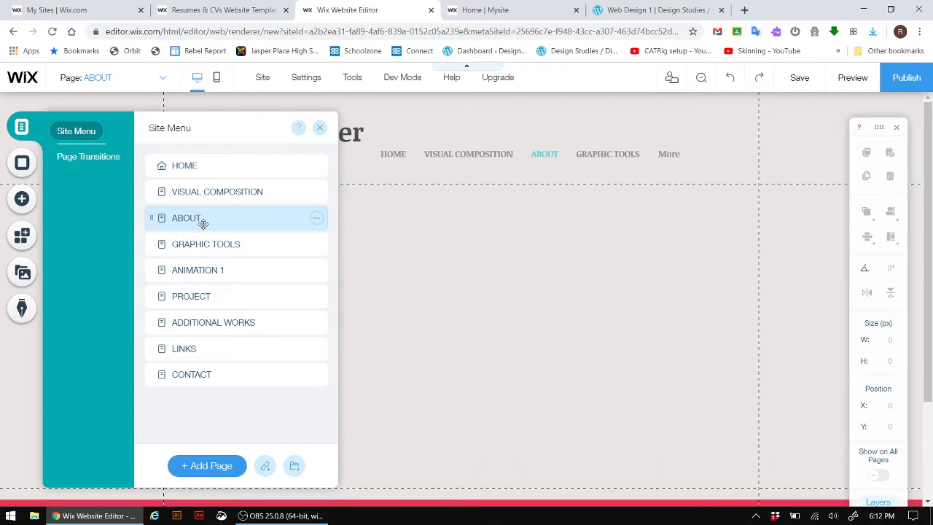
drag(202, 223, 198, 349)
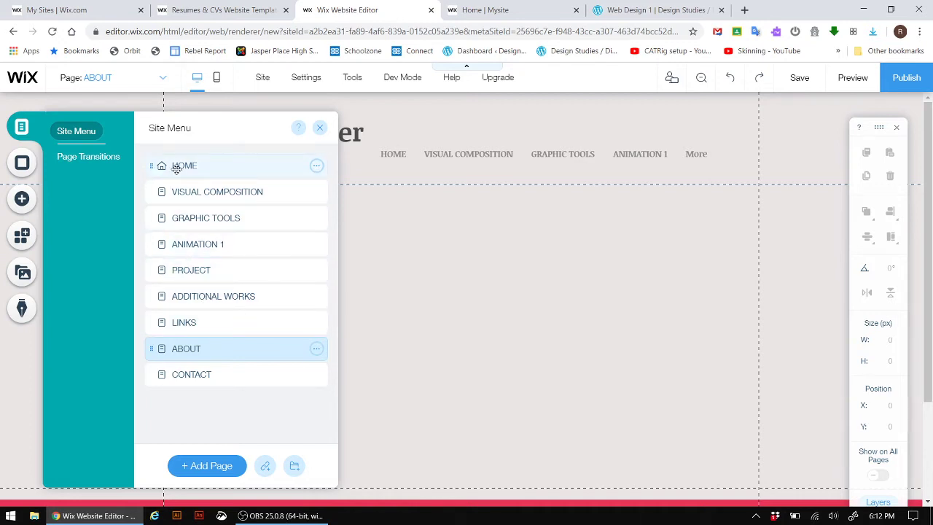
click(216, 374)
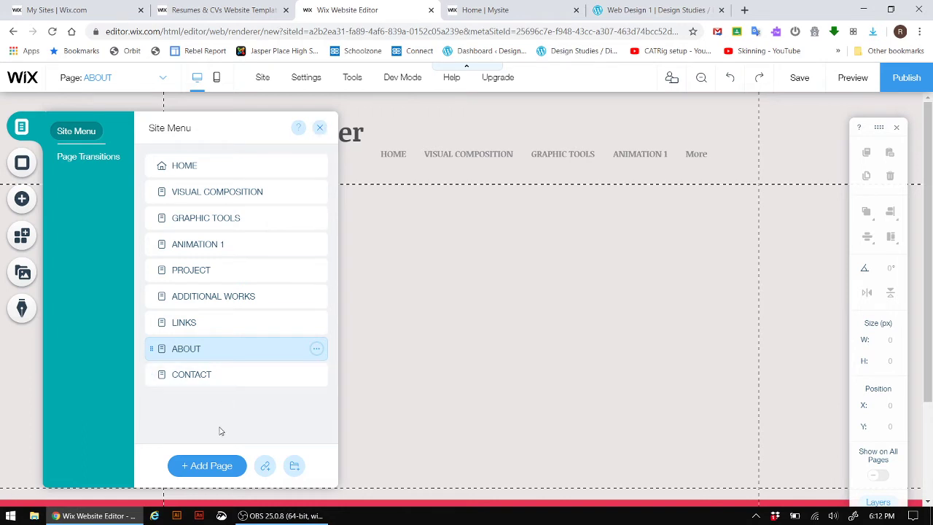
- Add a page named ANIMATION 10 and move it up directly after HOME
click(209, 467)
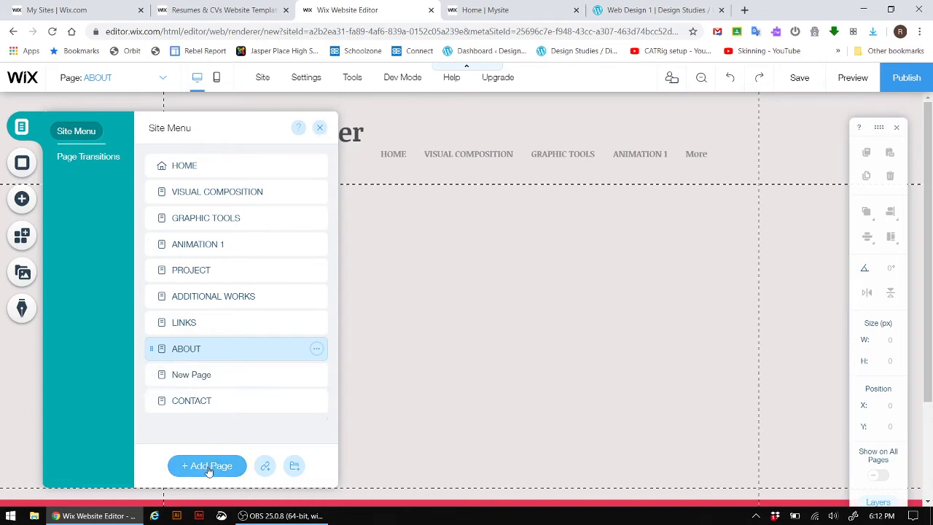
text(A)
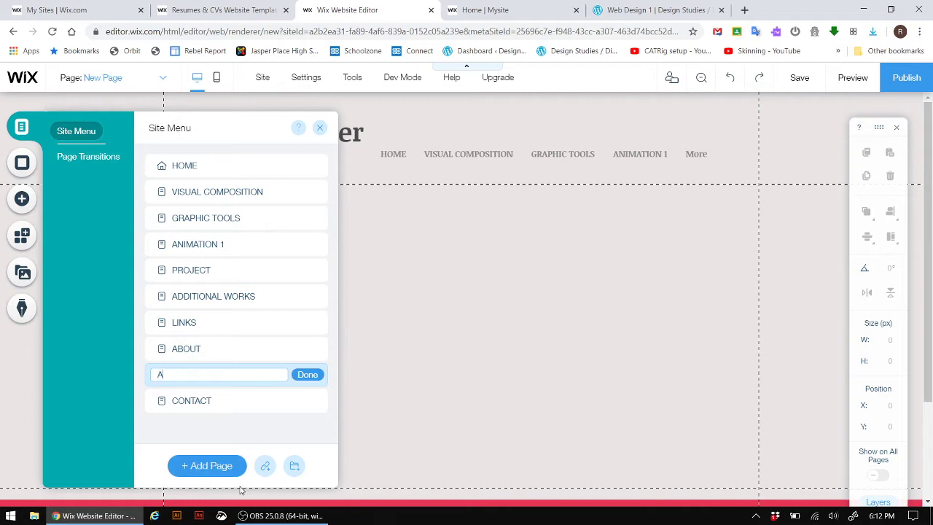
text(n)
key(BackSpace)
key(BackSpace)
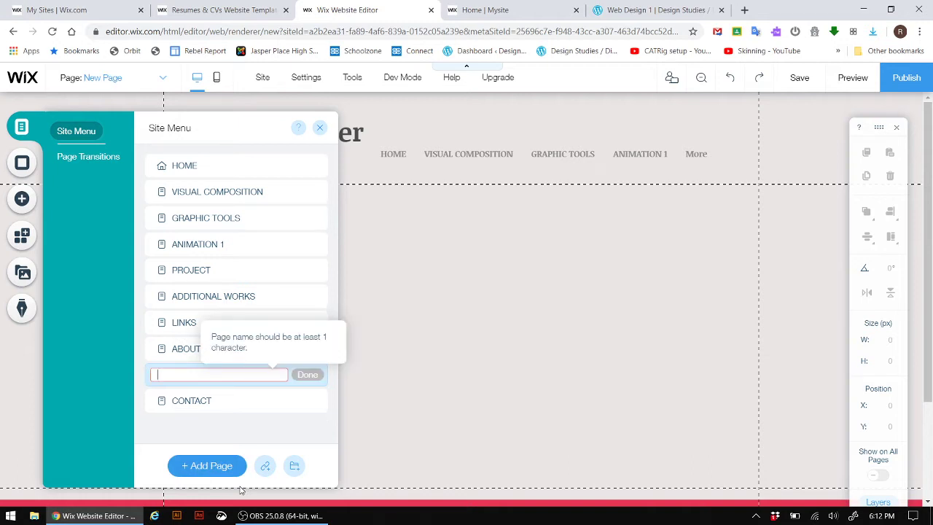
text(ANIMATION 10)
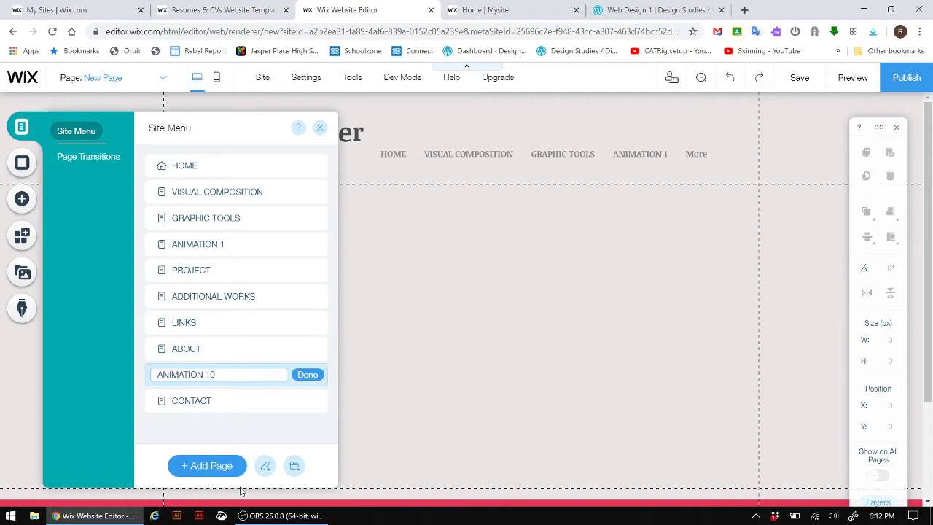
click(307, 376)
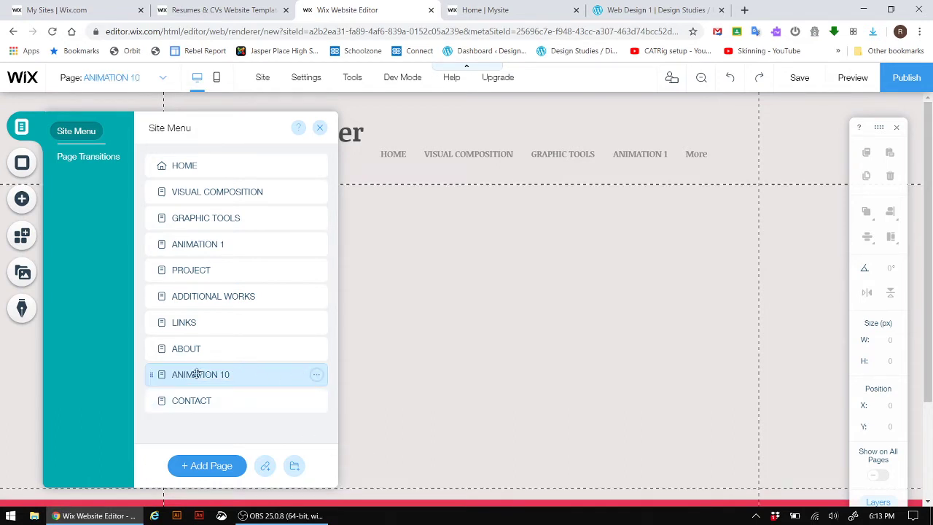
drag(199, 375, 152, 323)
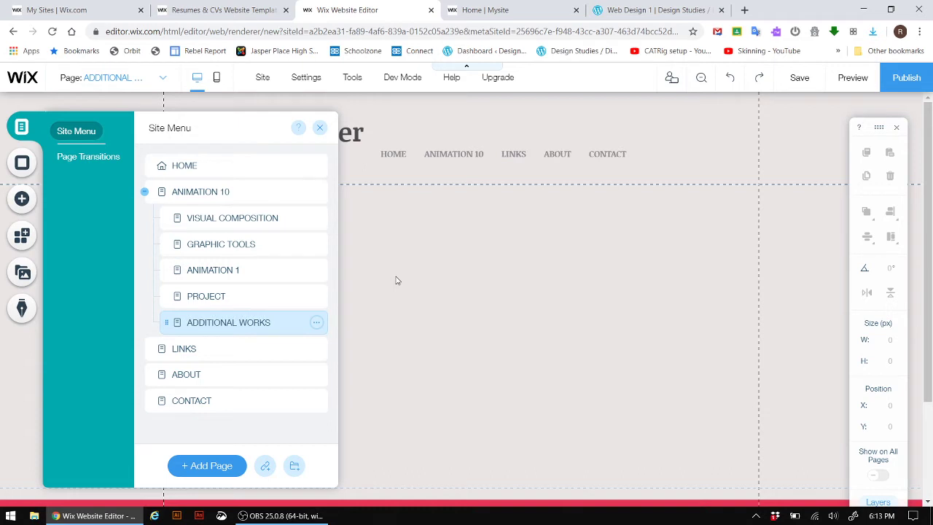
- Undo the nesting of ADDITIONAL WORKS, PROJECT, ANIMATION 1 and VISUAL COMPOSITION under ANIMATION 10
key(ctrl+z)
key(ctrl+z)
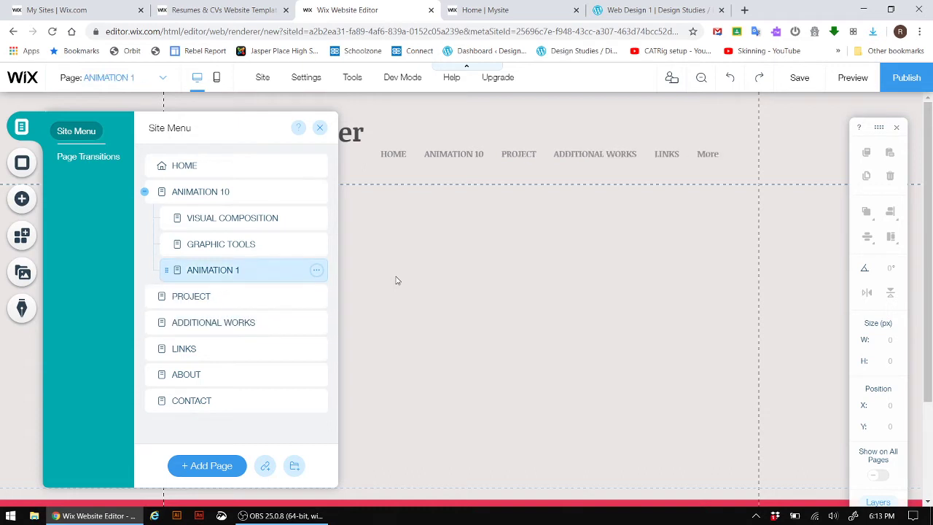
key(ctrl+z)
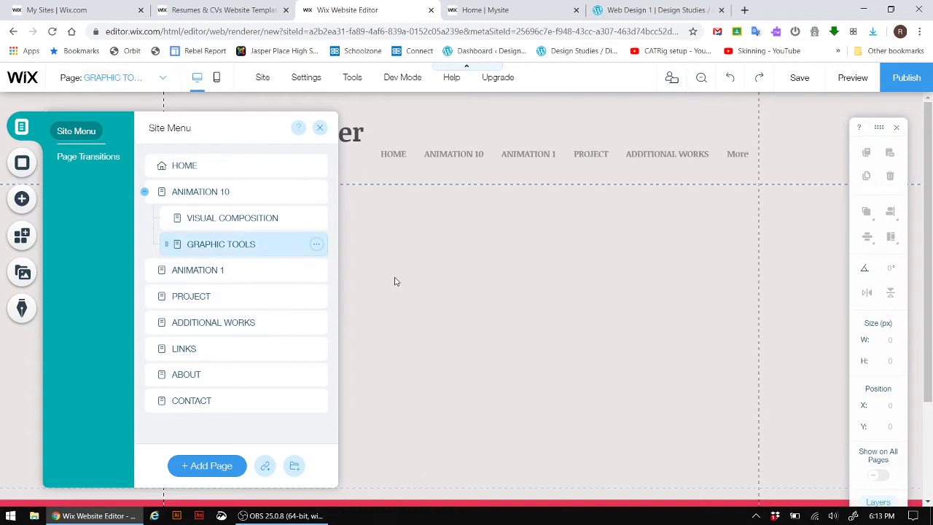
key(ctrl+z)
key(ctrl+z)
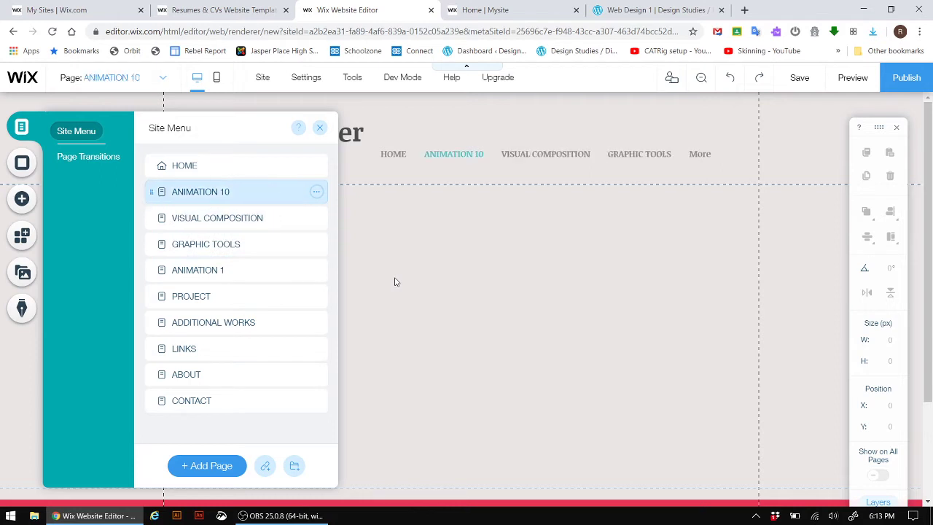
key(ctrl+z)
key(ctrl+z)
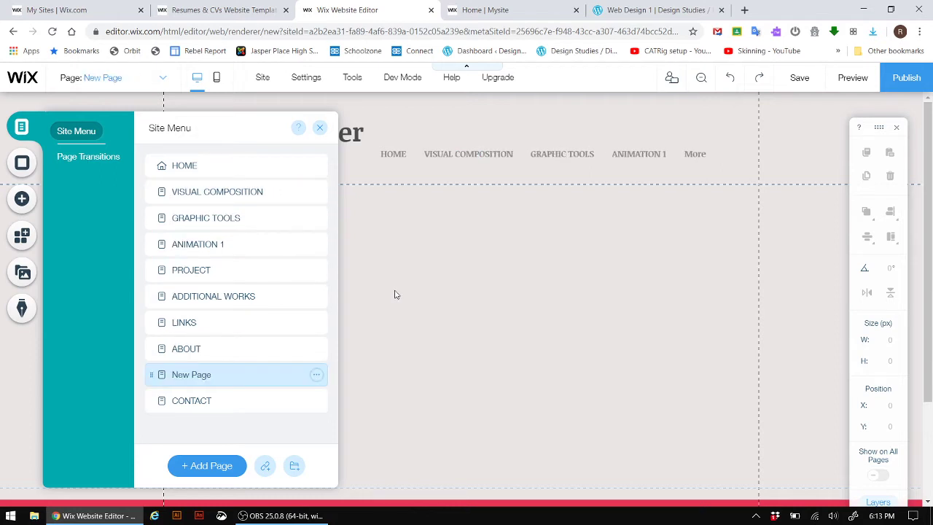
- Delete the leftover New Page from the site menu
click(316, 375)
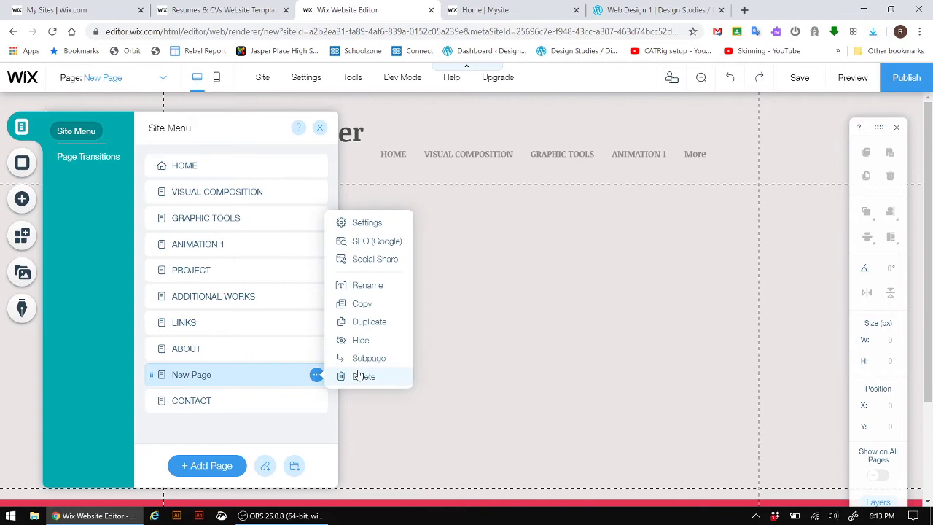
click(364, 377)
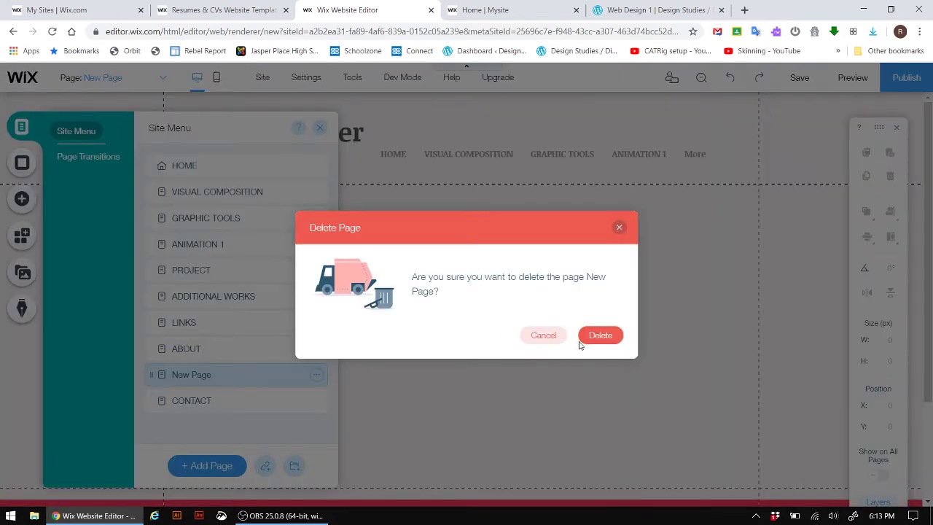
click(604, 337)
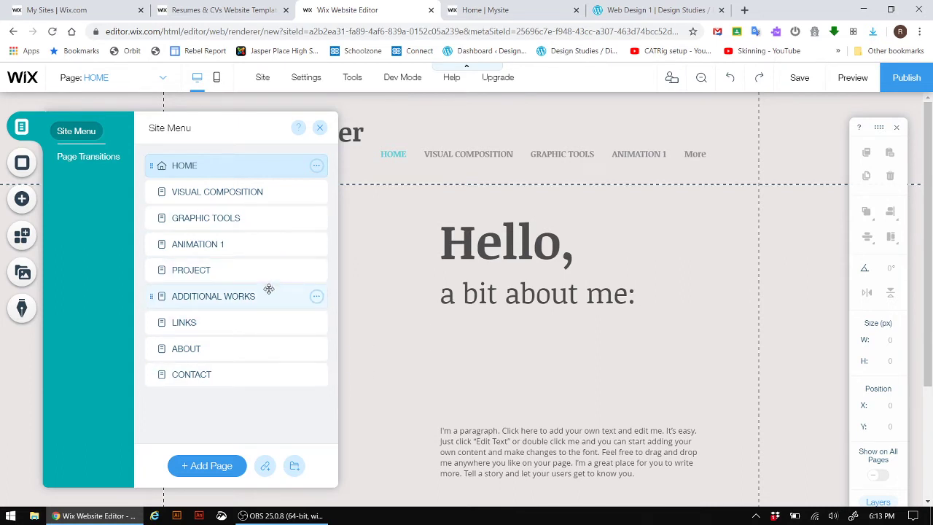
- Rewrite the header text as the owner's name with subtitle 'Portfolio for Digital Arts and Animation'
click(321, 129)
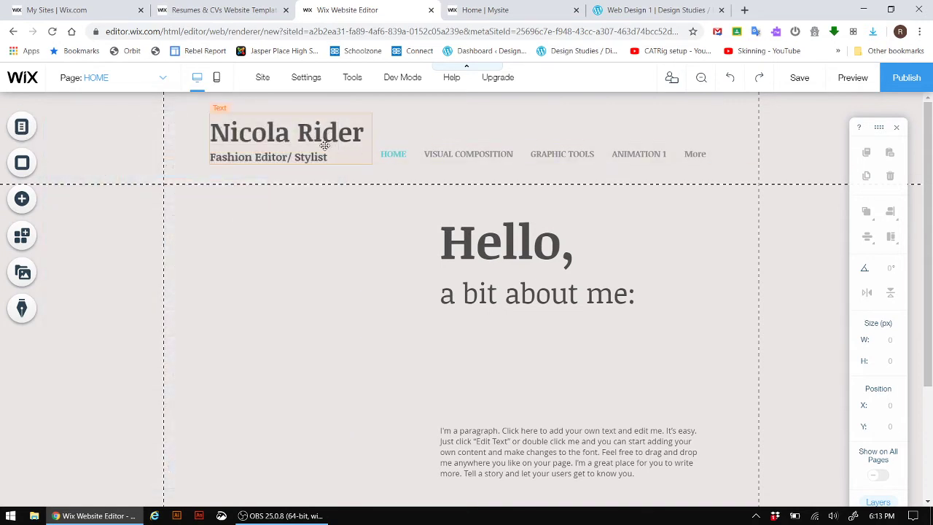
click(269, 132)
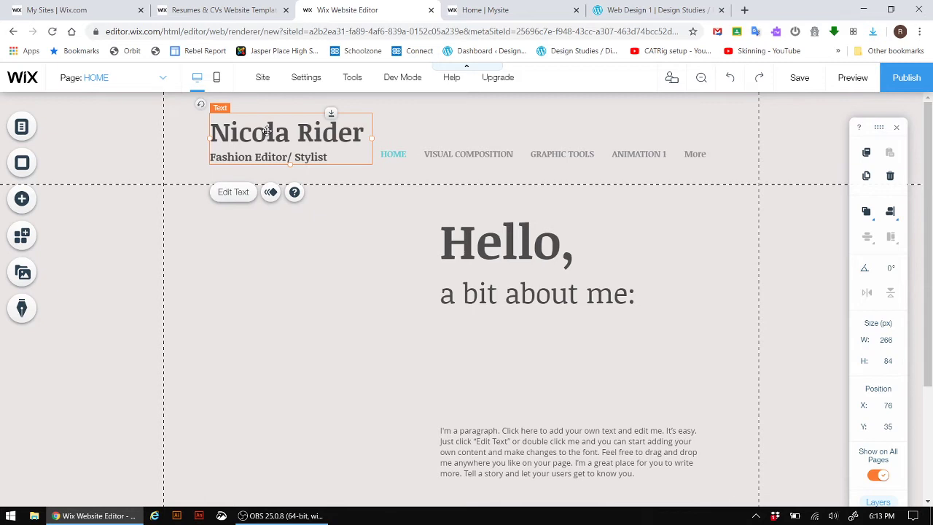
double_click(223, 129)
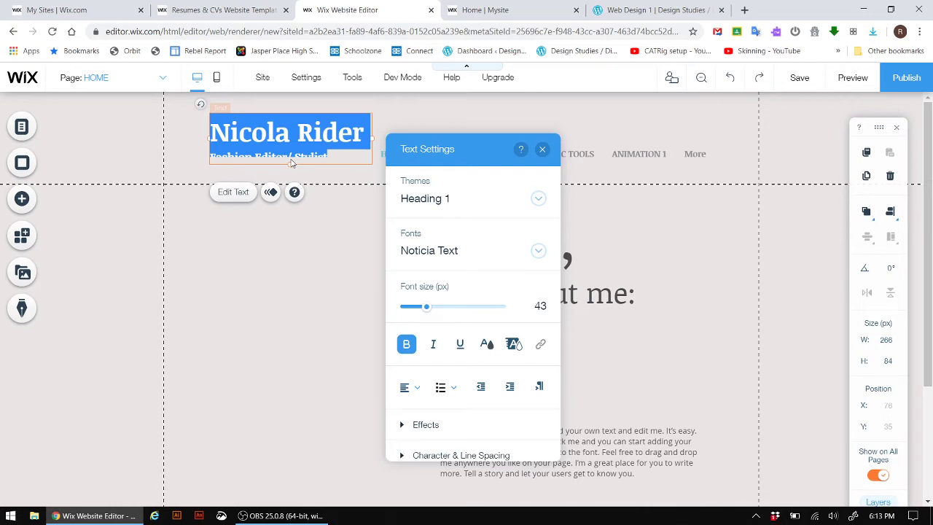
text(ROB PETR)
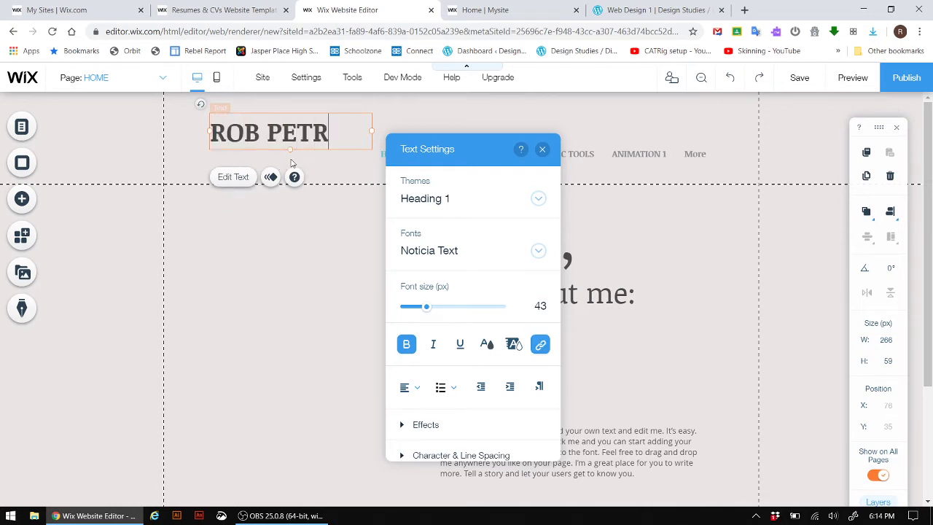
key(BackSpace)
key(BackSpace)
key(BackSpace)
key(BackSpace)
key(BackSpace)
text(PETROVIC)
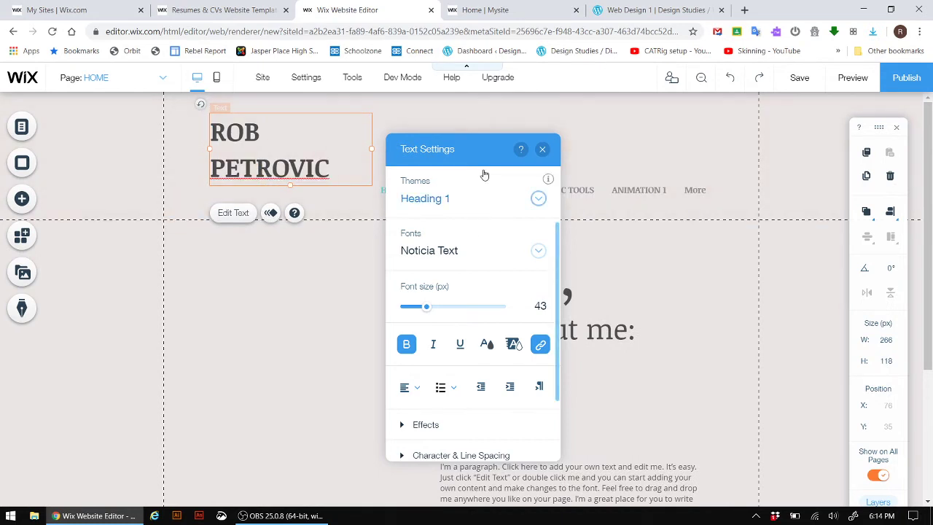
key(Return)
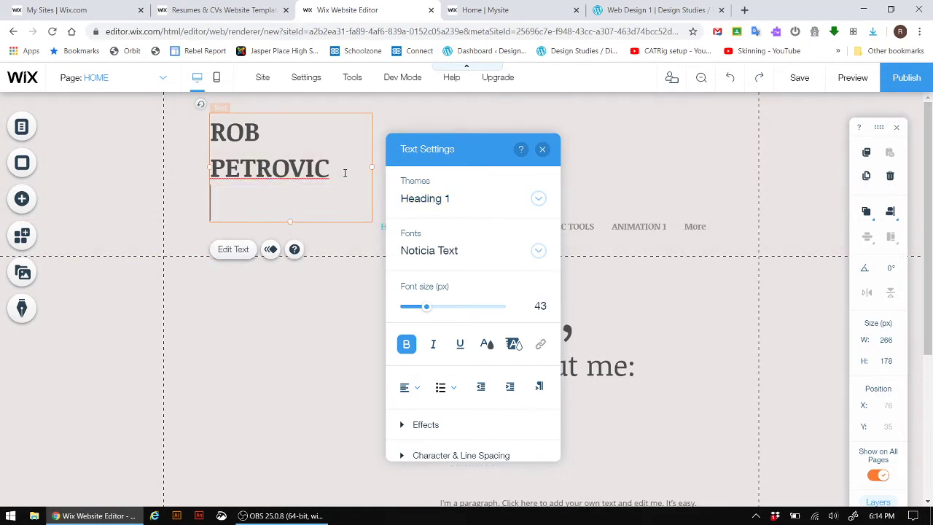
text(Portfolio fo)
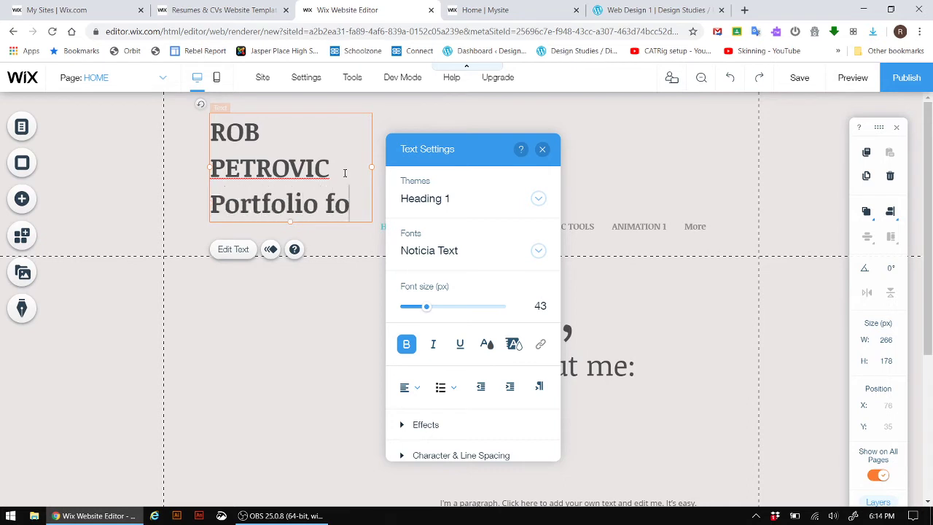
text(r Digtal )
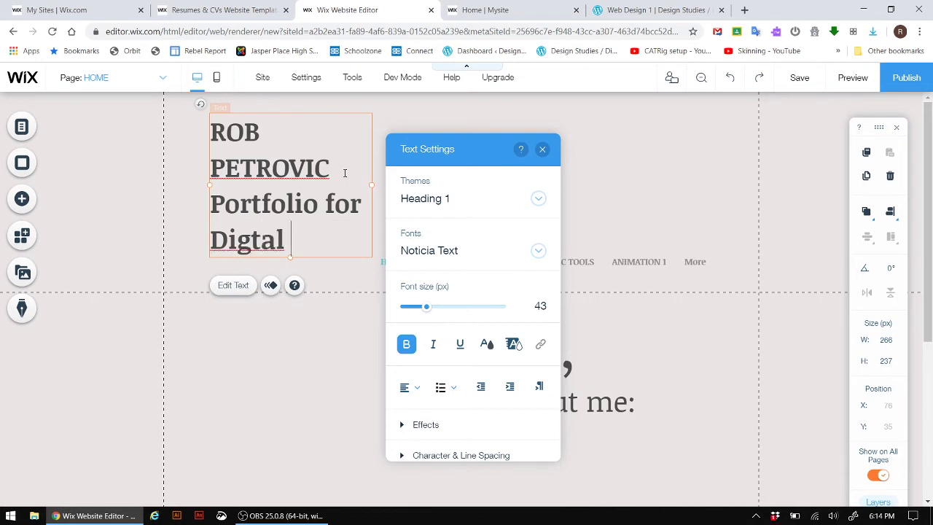
text(arts)
key(BackSpace)
key(BackSpace)
key(BackSpace)
key(BackSpace)
text(Arts and )
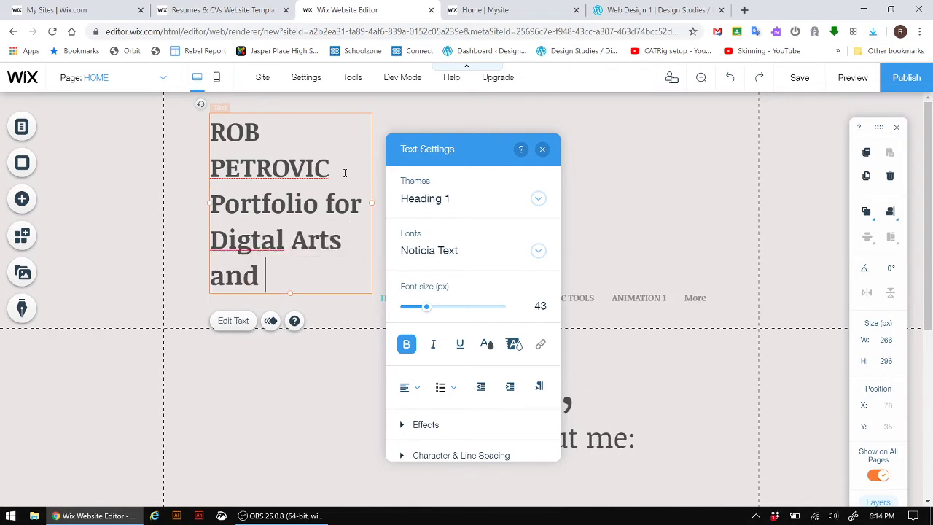
text(Animation)
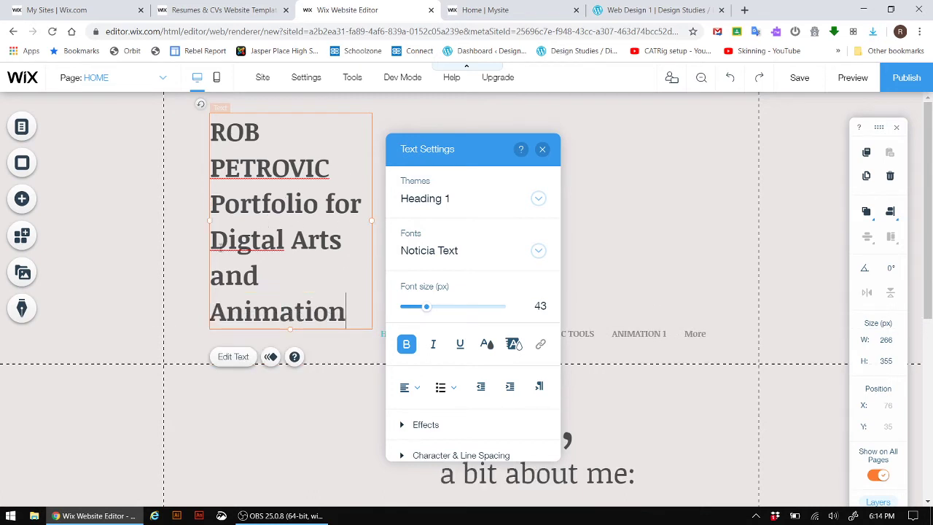
- Correct 'Digtal' to 'Digital' and shrink the subtitle to 22 px
right_click(256, 248)
click(280, 256)
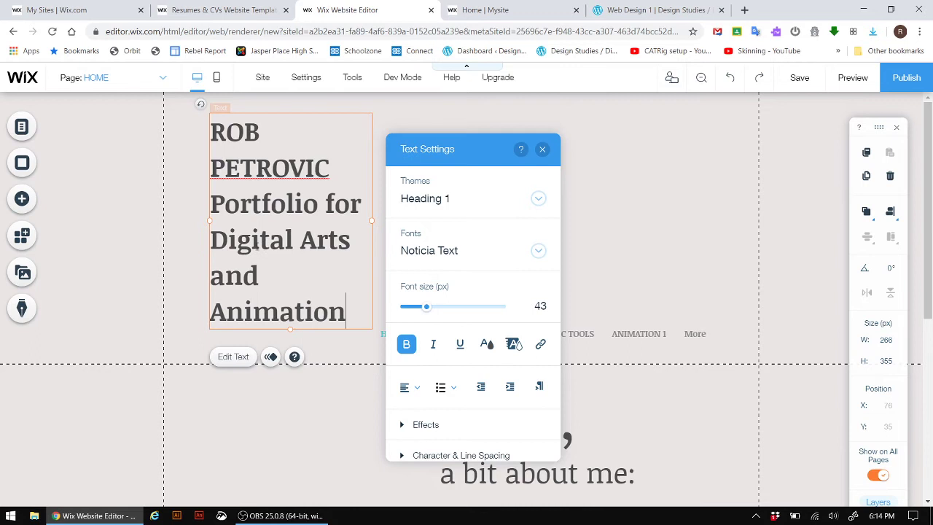
drag(211, 203, 352, 315)
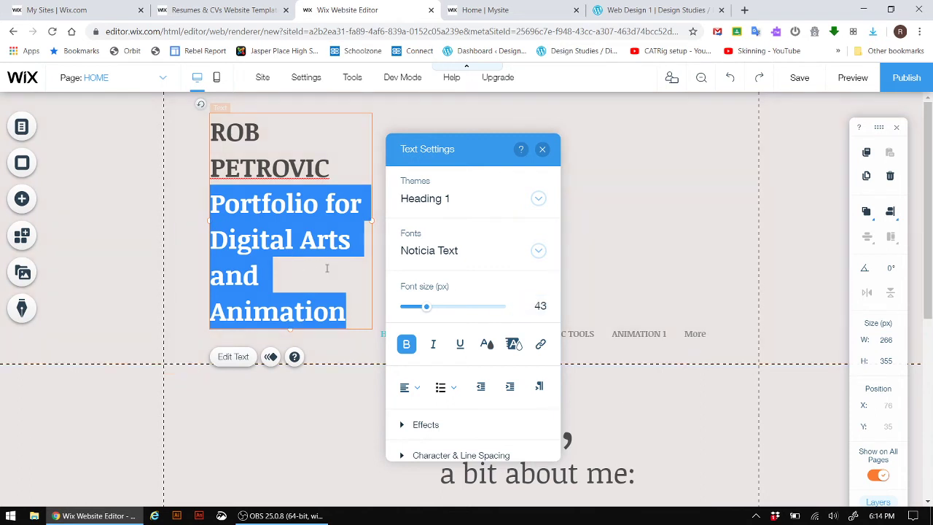
click(532, 307)
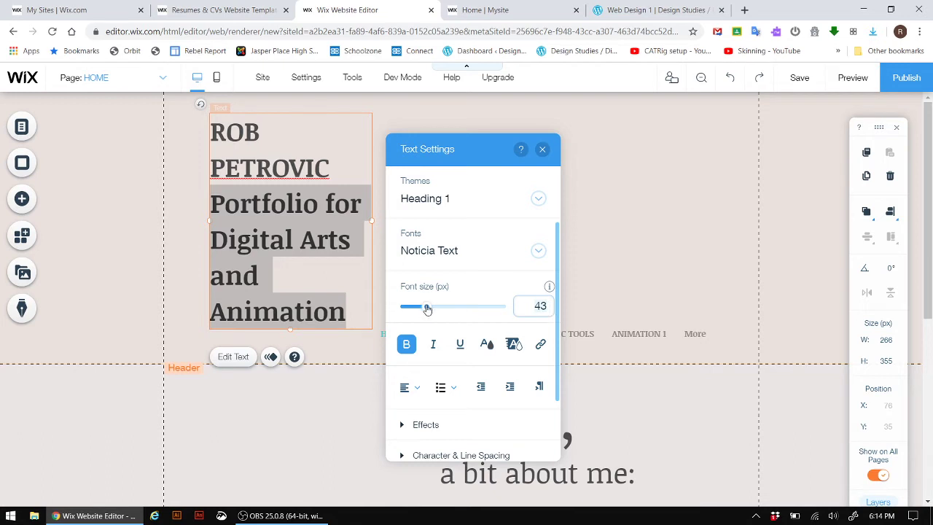
drag(427, 308, 415, 311)
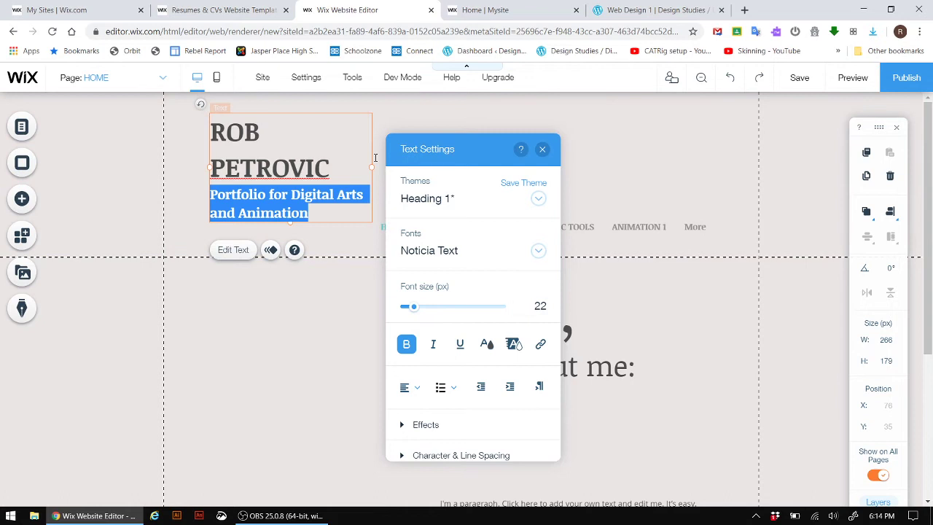
- Widen the header text box so the name fits one line, and move it up-left
click(543, 149)
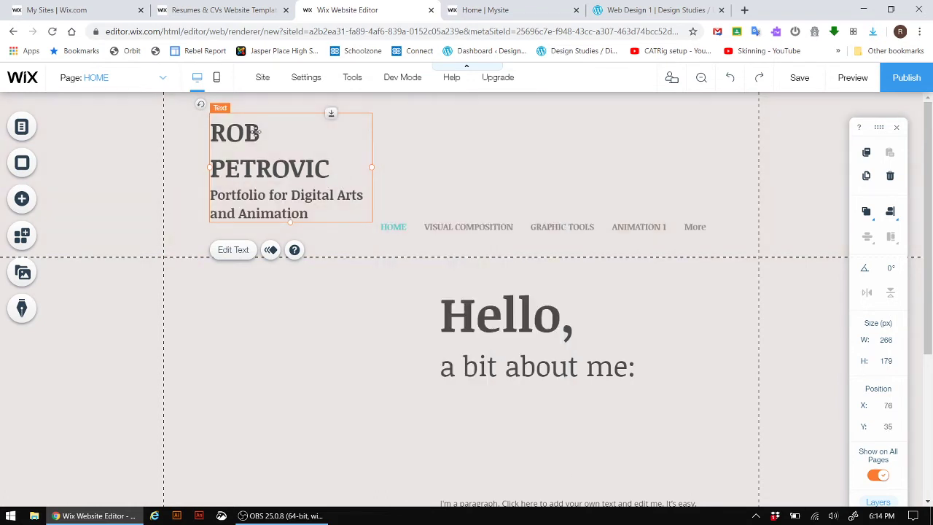
drag(369, 169, 414, 166)
drag(293, 134, 253, 125)
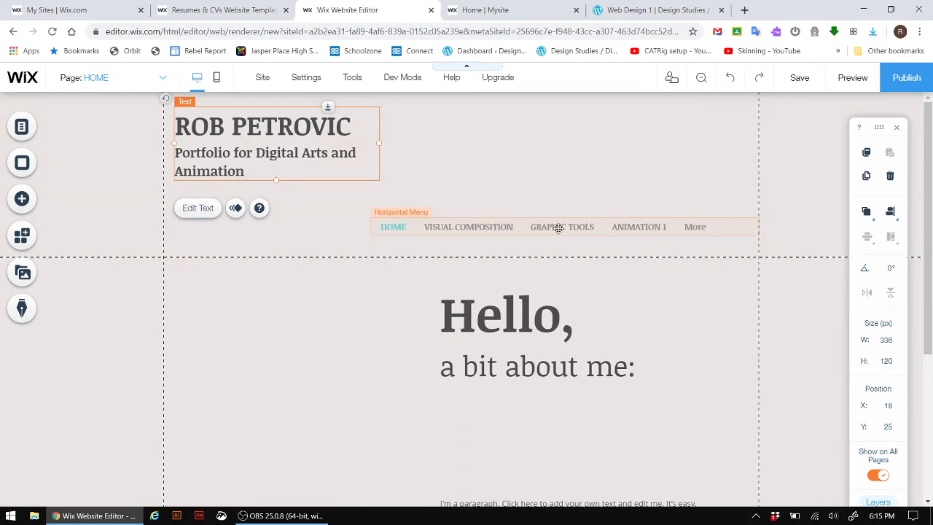
- Move the menu under the header subtitle and widen it until HOME through CONTACT show
drag(557, 228, 457, 223)
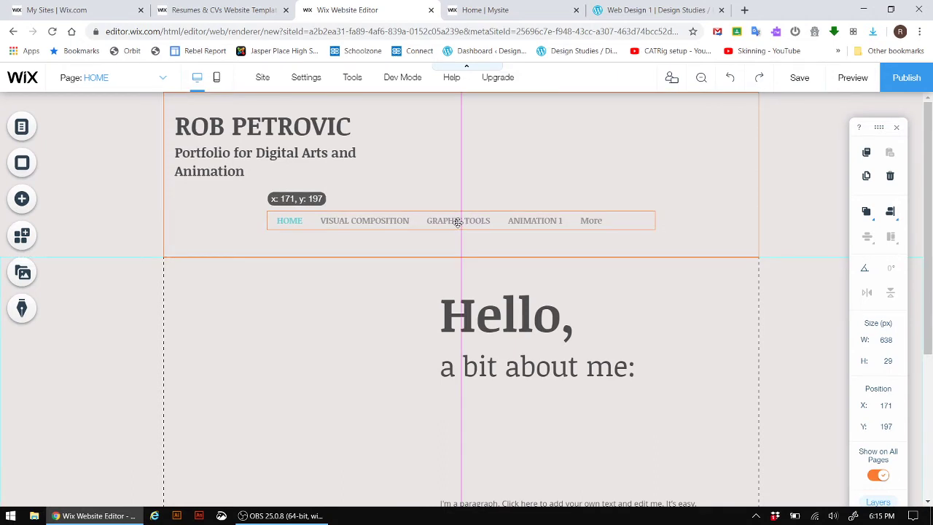
drag(457, 222, 458, 223)
drag(655, 220, 863, 222)
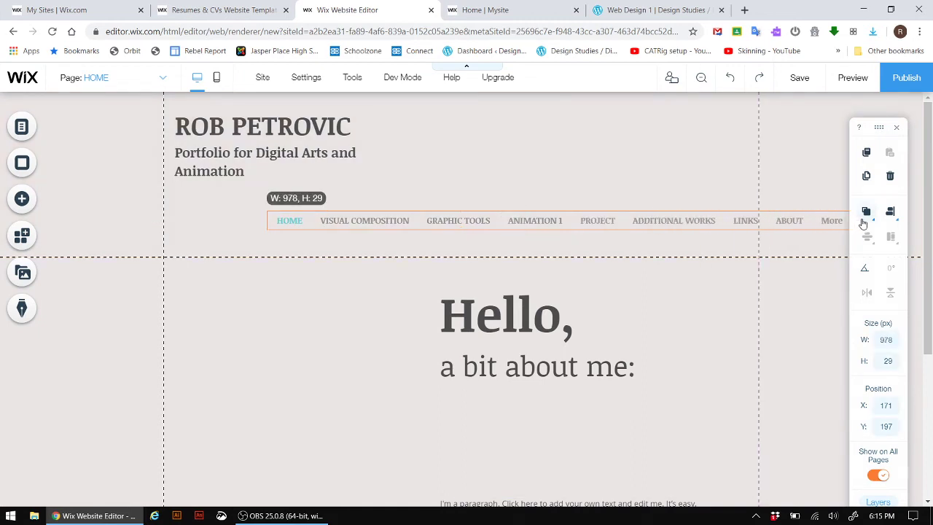
drag(724, 220, 607, 217)
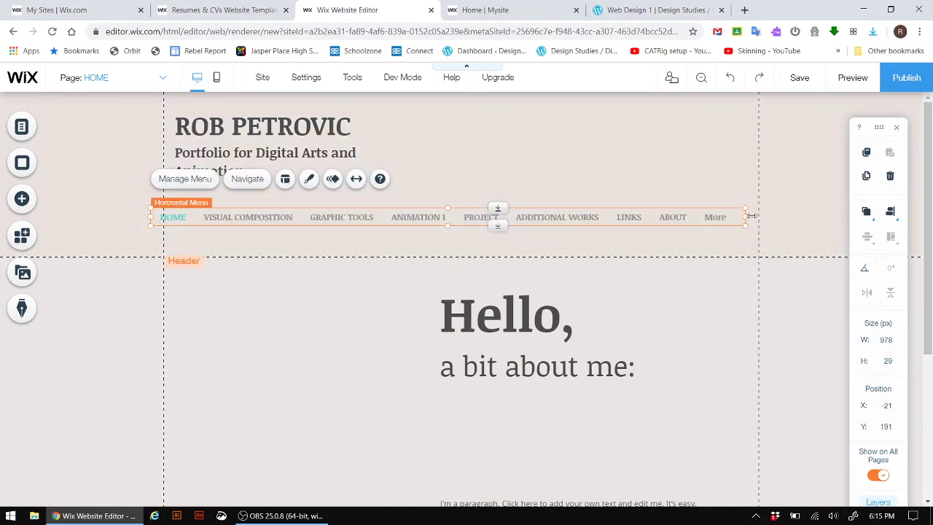
drag(750, 216, 759, 215)
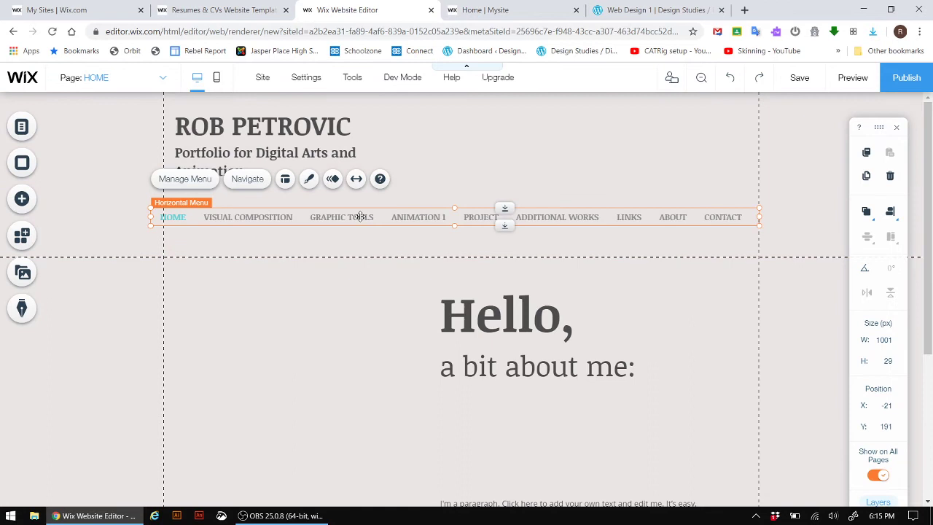
drag(360, 216, 371, 214)
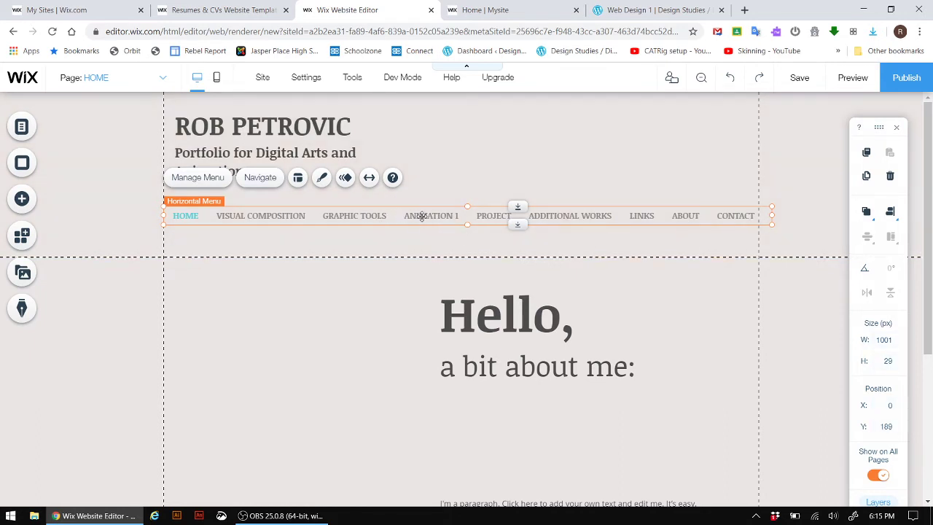
drag(421, 216, 416, 215)
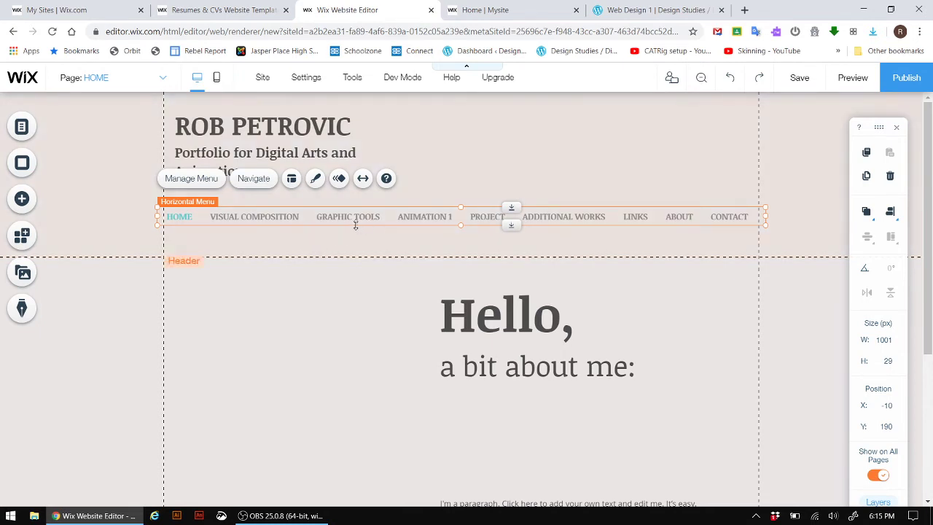
click(163, 80)
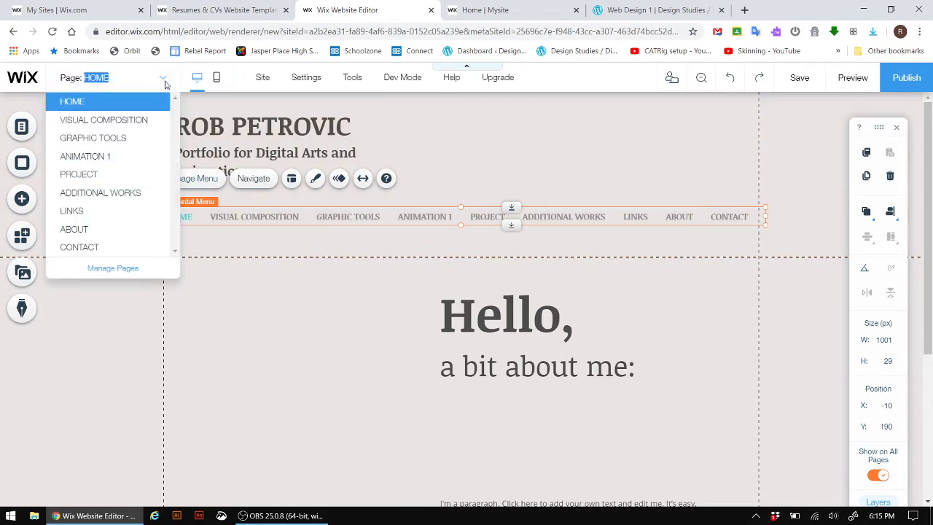
click(93, 123)
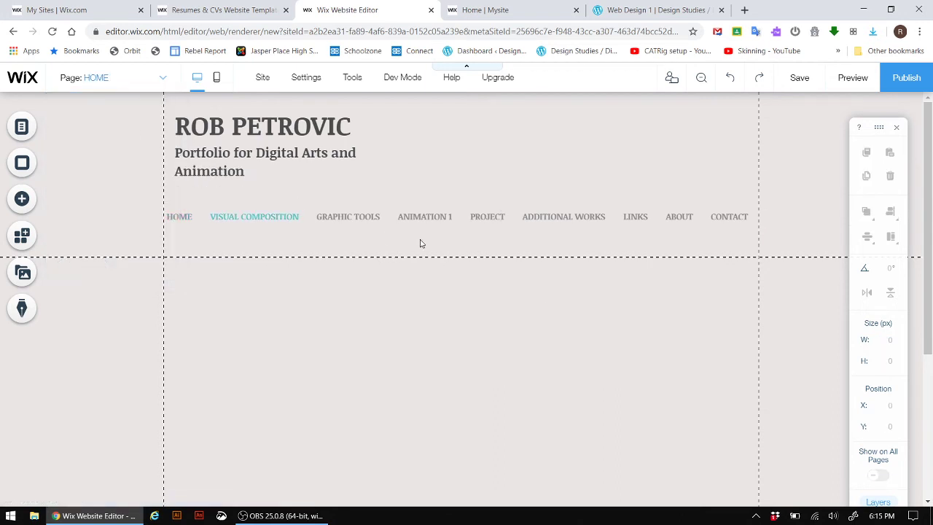
click(113, 77)
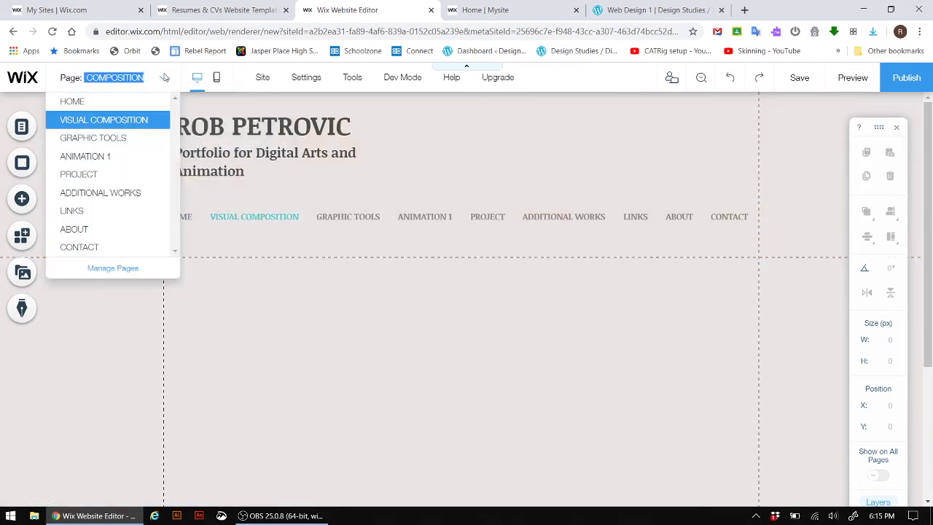
click(85, 193)
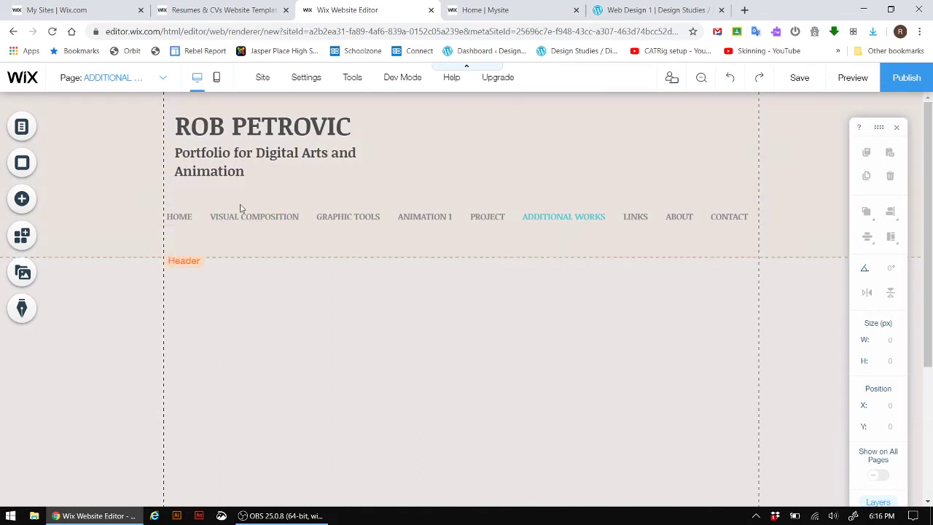
key(ctrl)
key(ctrl)
key(ctrl)
scroll(381, 189, down, 5)
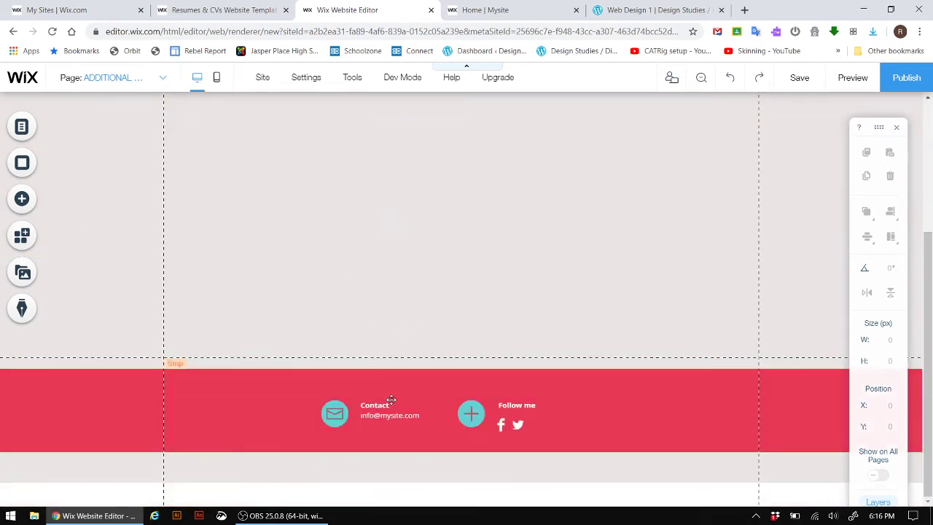
key(ctrl)
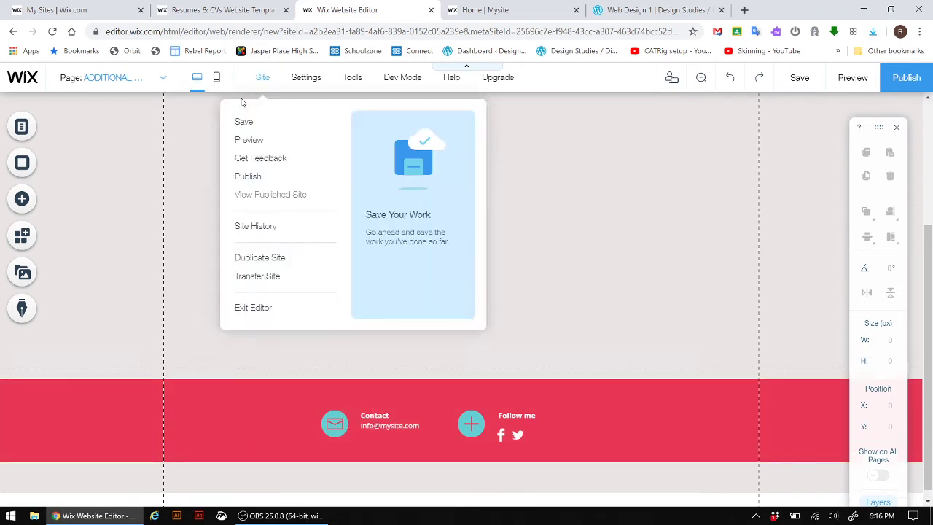
scroll(263, 81, up, 5)
click(167, 77)
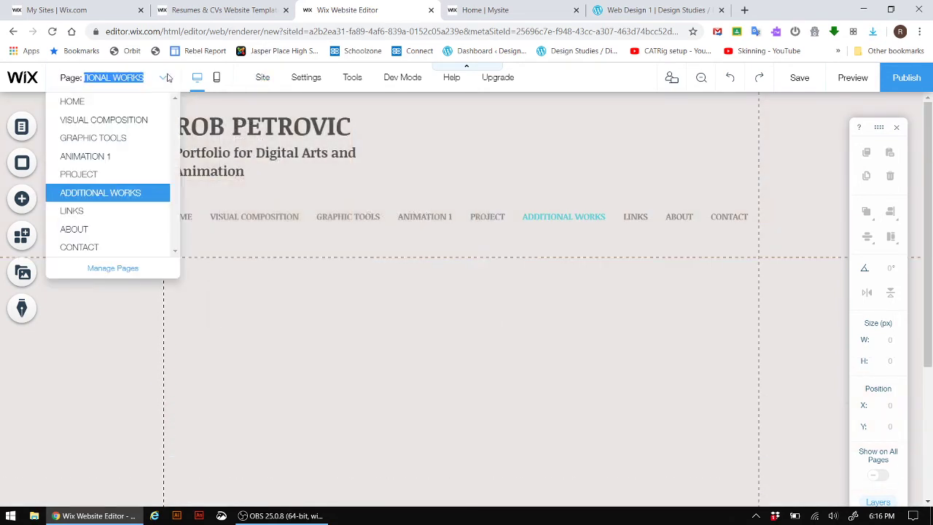
click(98, 102)
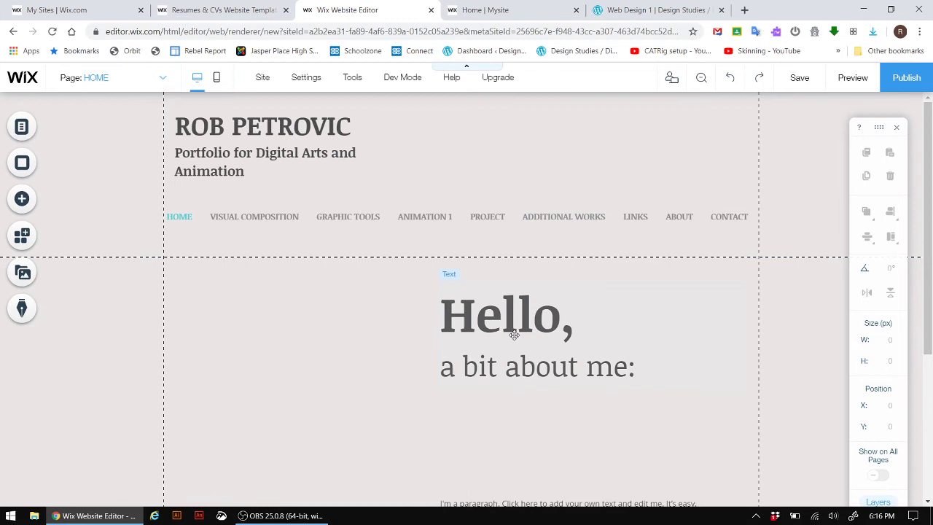
- Move the 'Hello, a bit about me:' text box to the left
click(498, 319)
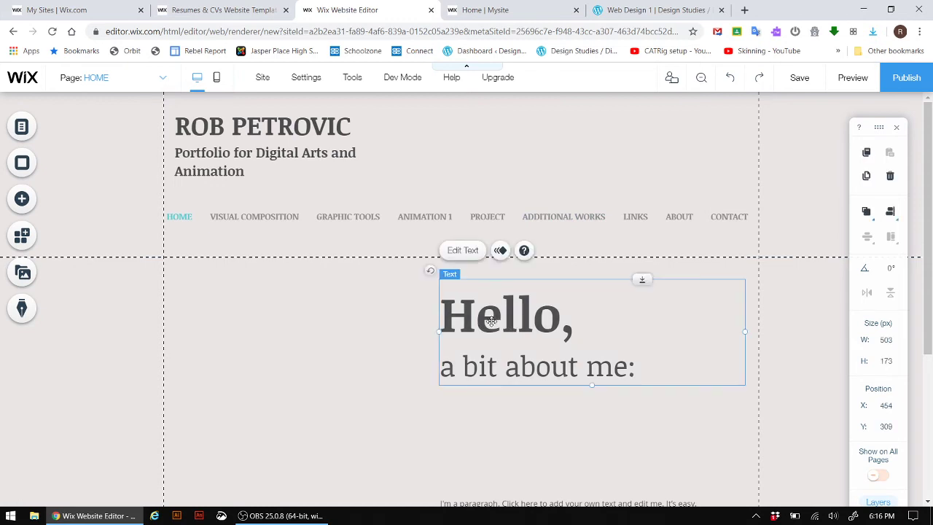
click(510, 324)
drag(477, 315, 331, 316)
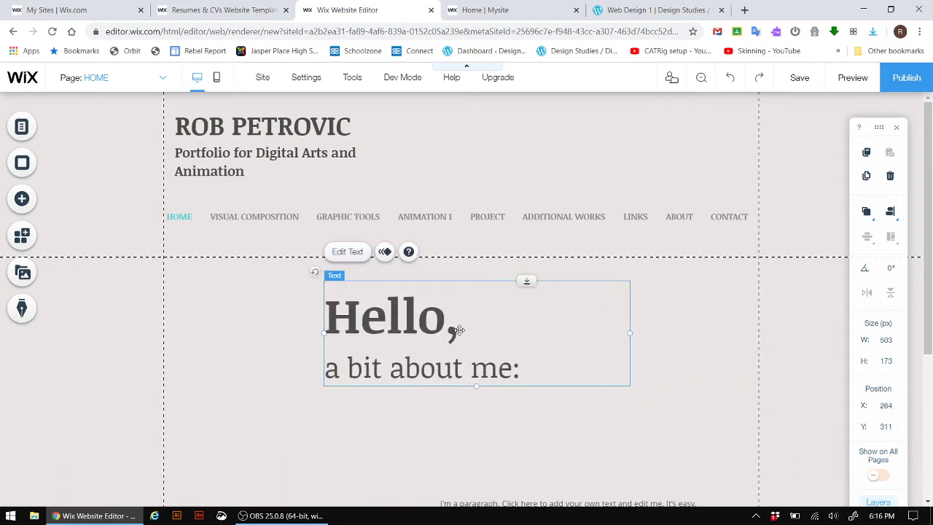
- Replace the 'Hello,' heading with 'Home' and centre-align it
click(346, 252)
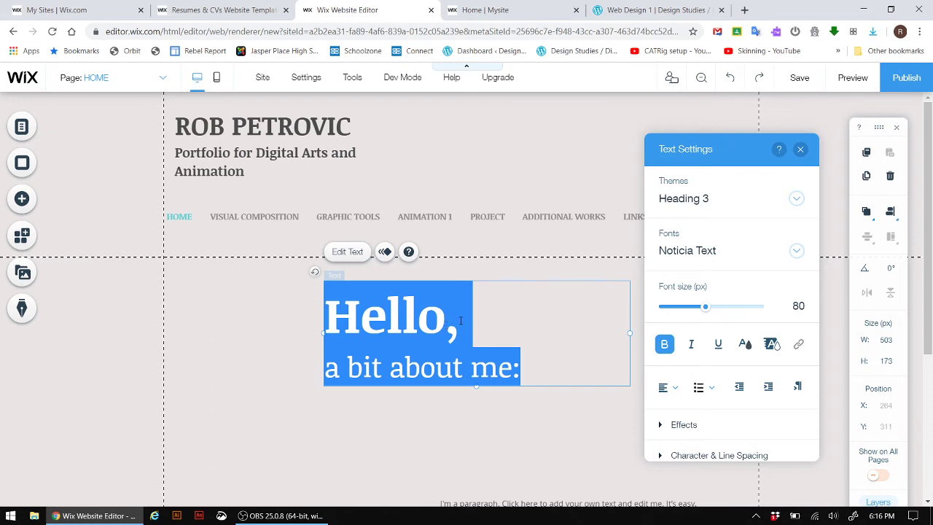
click(417, 313)
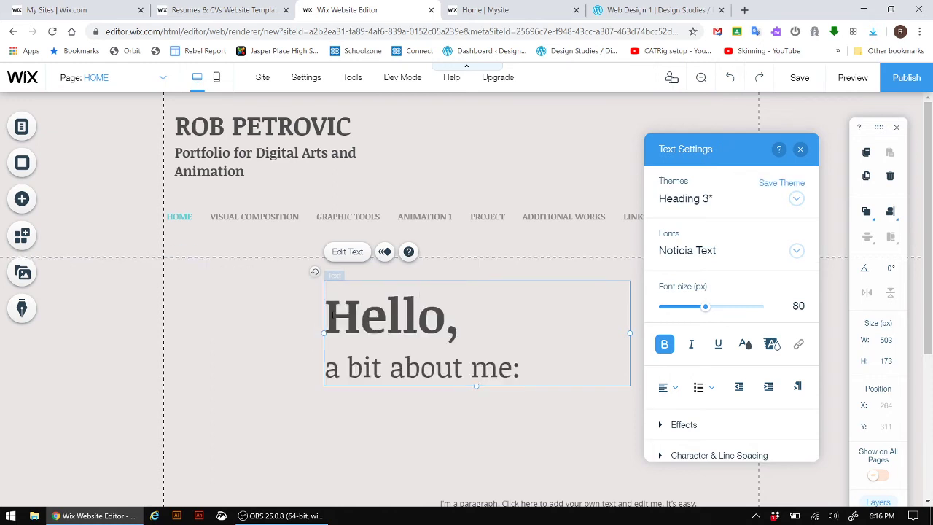
drag(331, 315, 460, 314)
text(H)
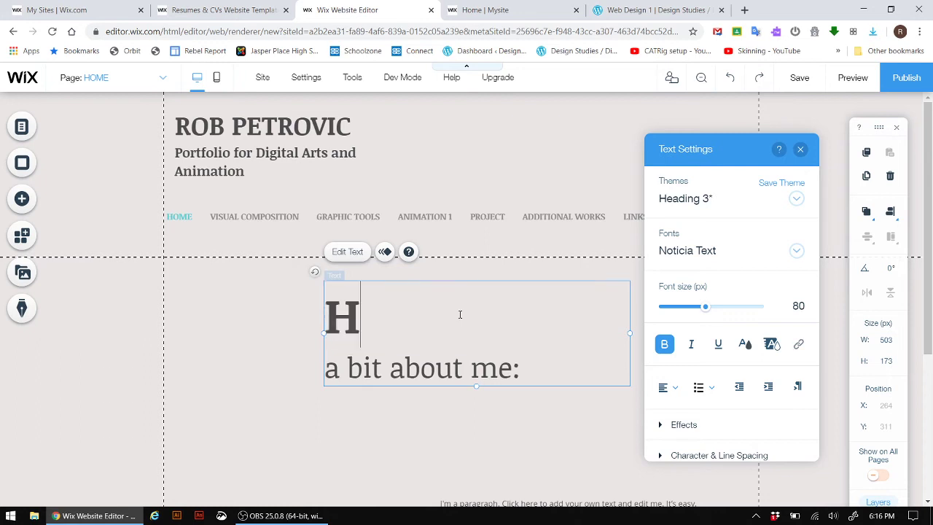
text(ome)
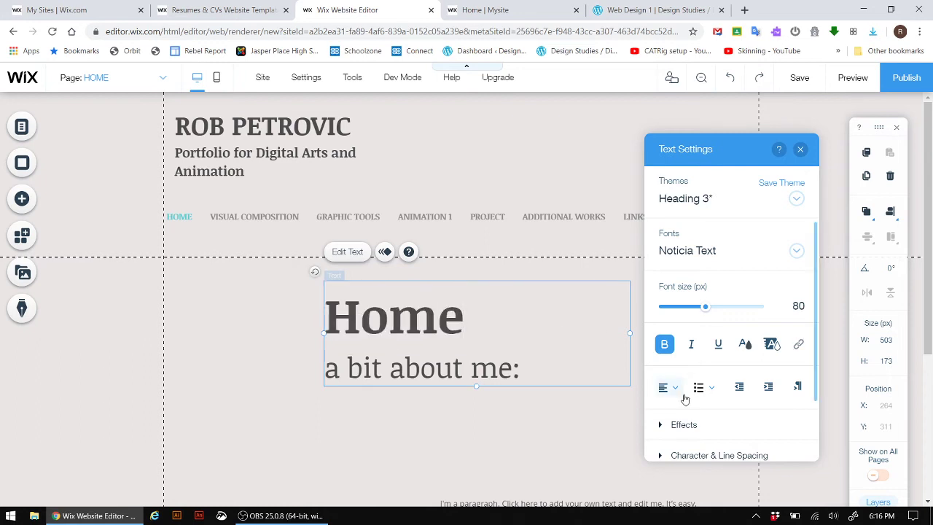
click(681, 390)
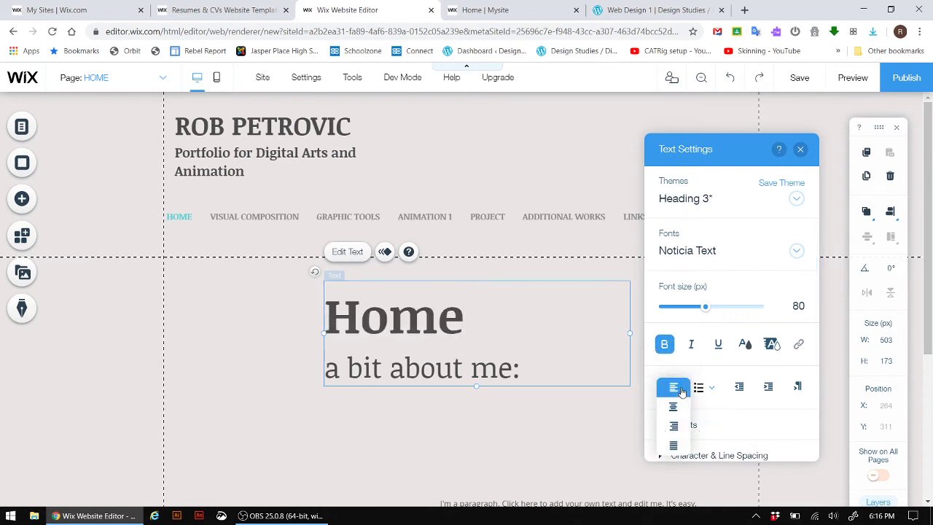
click(673, 406)
- Set the 'a bit about me:' line to font size 22
click(451, 368)
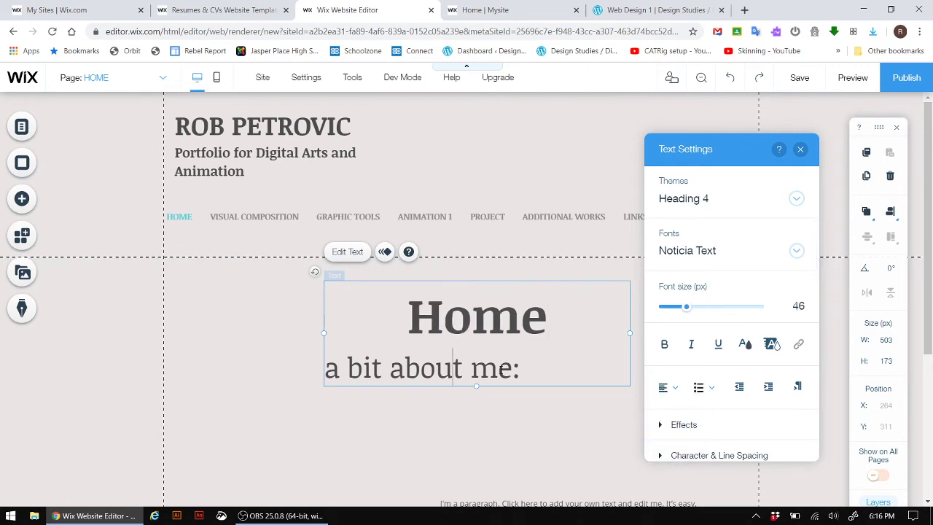
drag(522, 368, 323, 367)
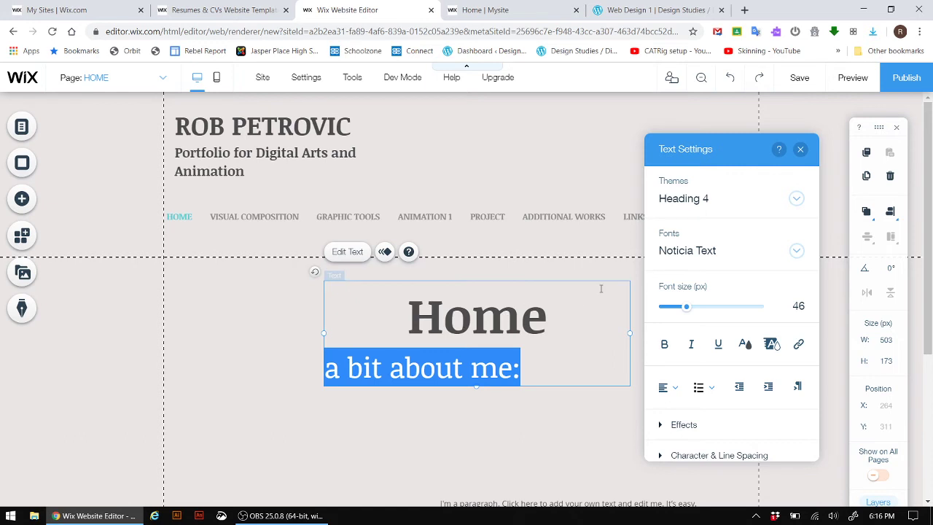
click(799, 306)
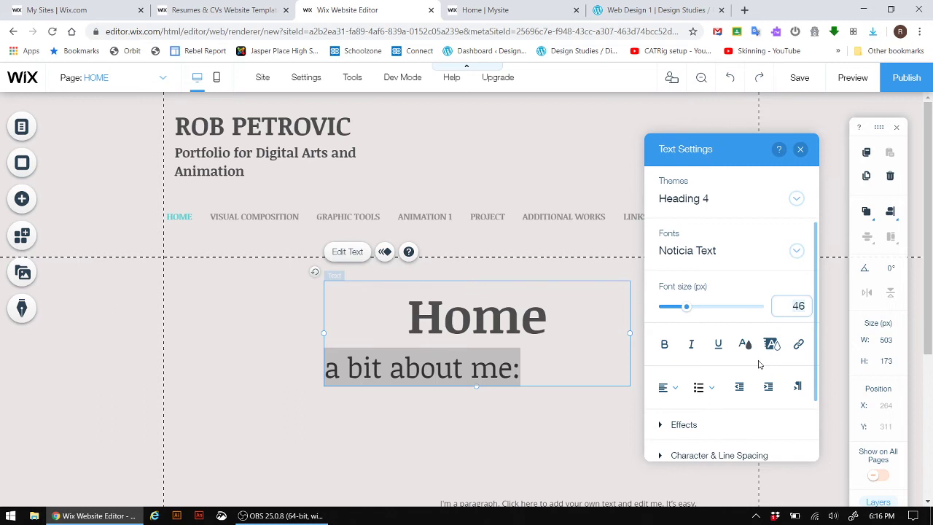
key(BackSpace)
key(BackSpace)
text(22)
key(Return)
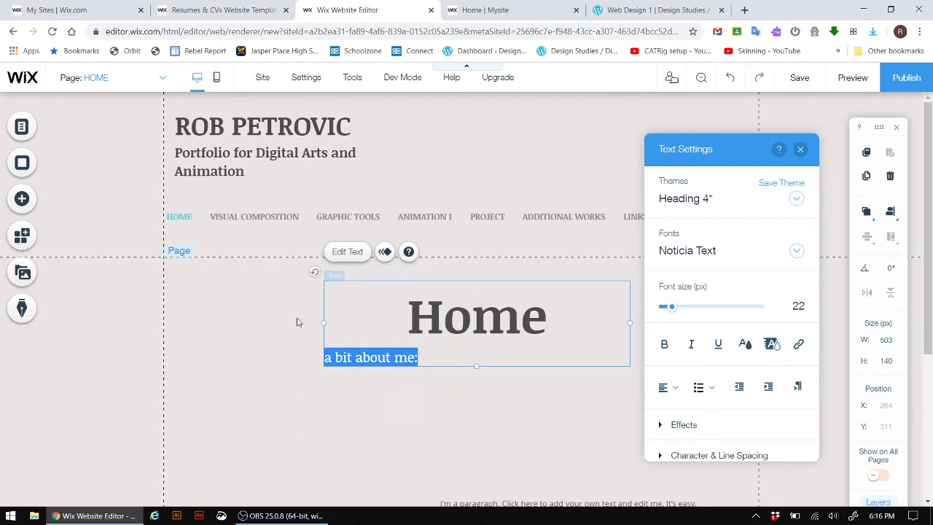
- Widen the text box and start replacing the second line with 'Welcome to my Digital Arts & A…'
drag(324, 323, 239, 322)
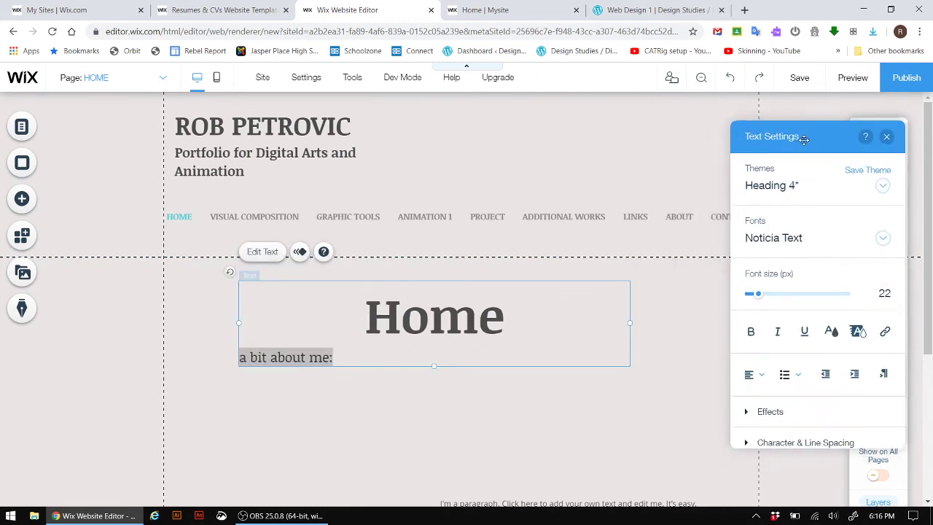
drag(630, 323, 718, 323)
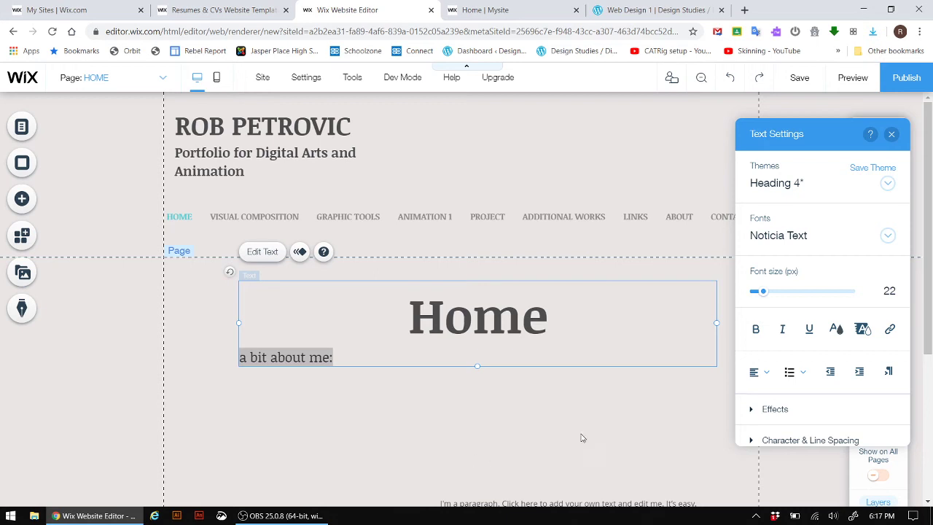
triple_click(355, 347)
text(W)
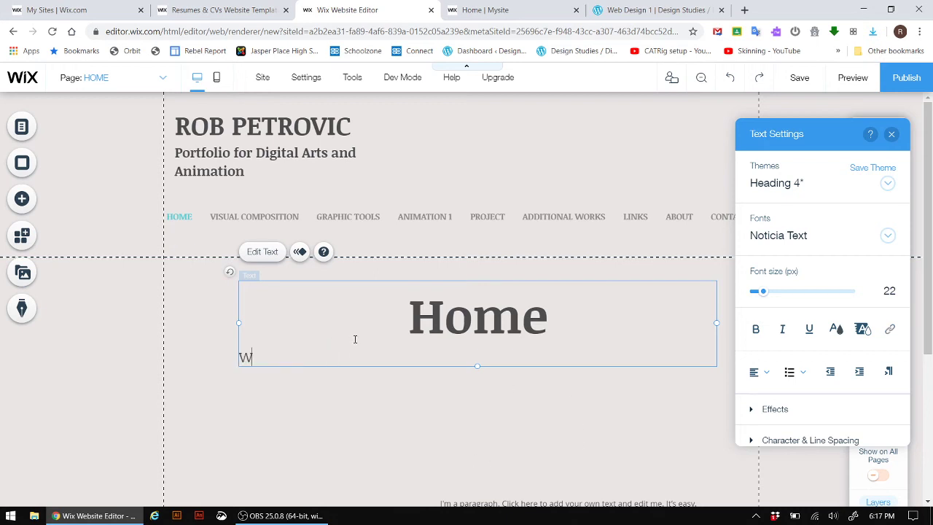
text(elcome to my dig)
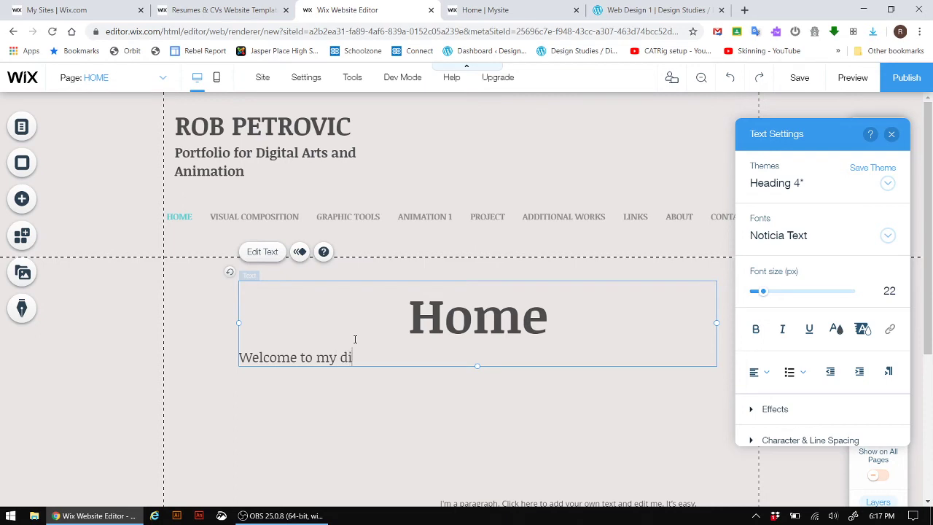
key(BackSpace)
key(BackSpace)
key(BackSpace)
text(Digital Arts a)
key(BackSpace)
text(& Ajk)
key(BackSpace)
text(iat9)
- Finish the sentence as 'Animation Portfolio site.', fixing 'Portofolio' to 'Portfolio'
key(Print)
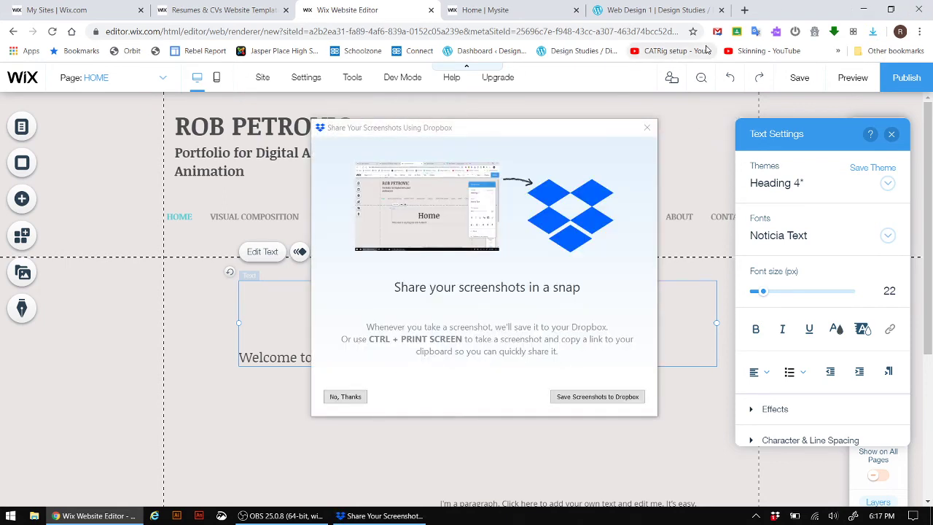
click(646, 128)
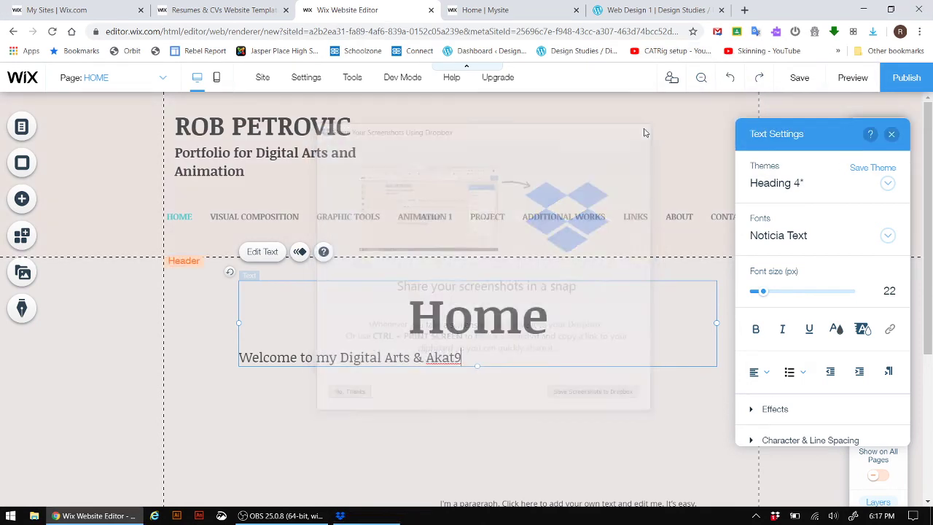
key(BackSpace)
key(BackSpace)
key(BackSpace)
key(BackSpace)
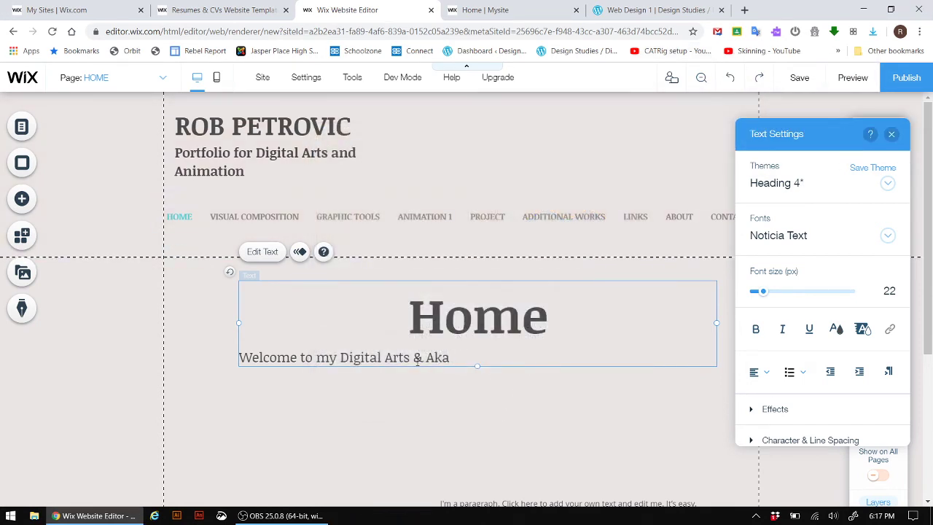
text(nimation Portof)
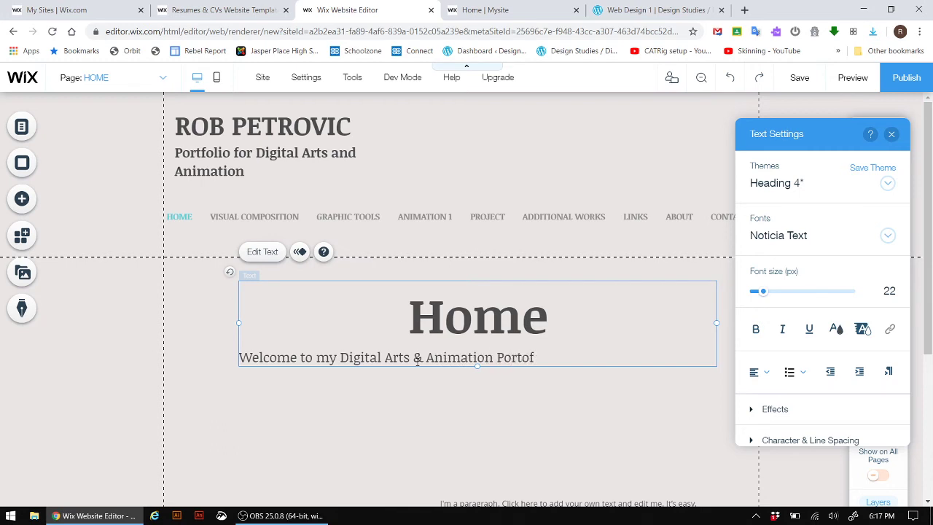
text(olio site.)
right_click(533, 359)
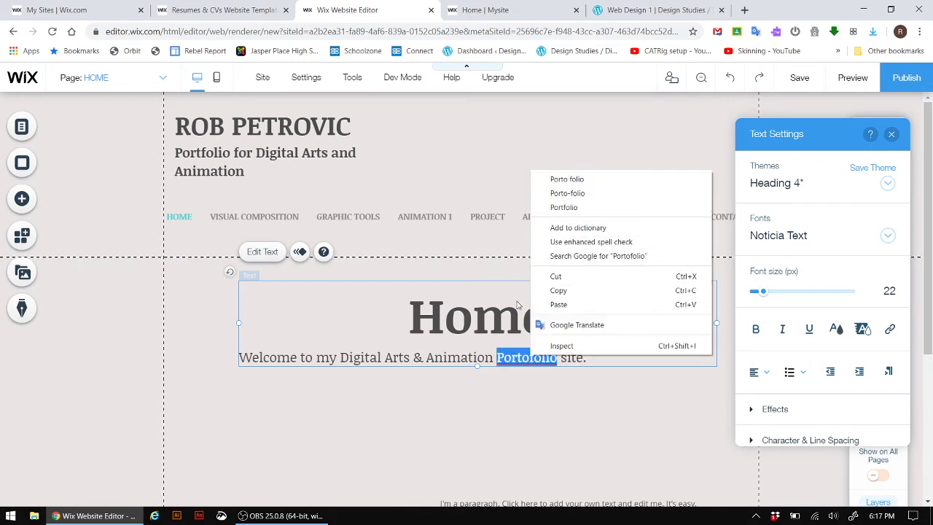
click(564, 208)
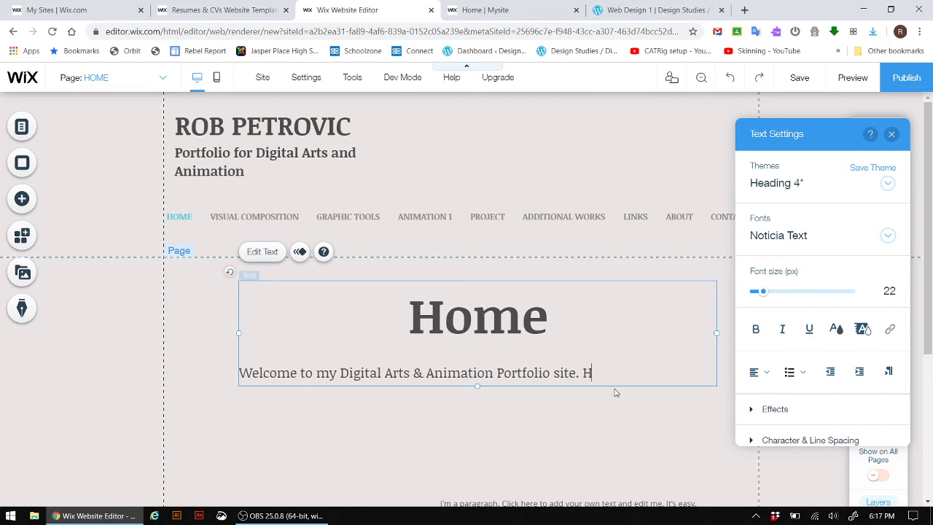
- Add that works were completed at Jasper Place High School, listing Photoshop, Illustrator, Animate, 3DS Max
text(ere you will find my)
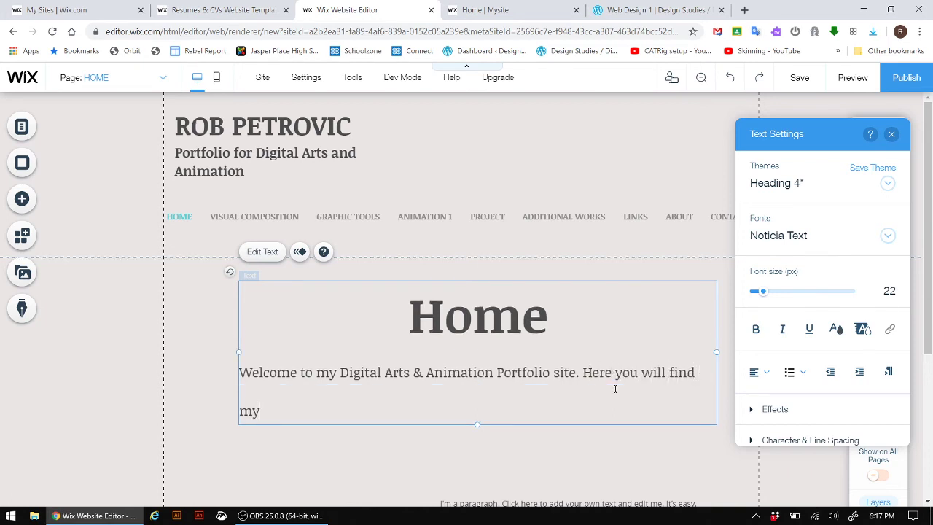
text( works completed )
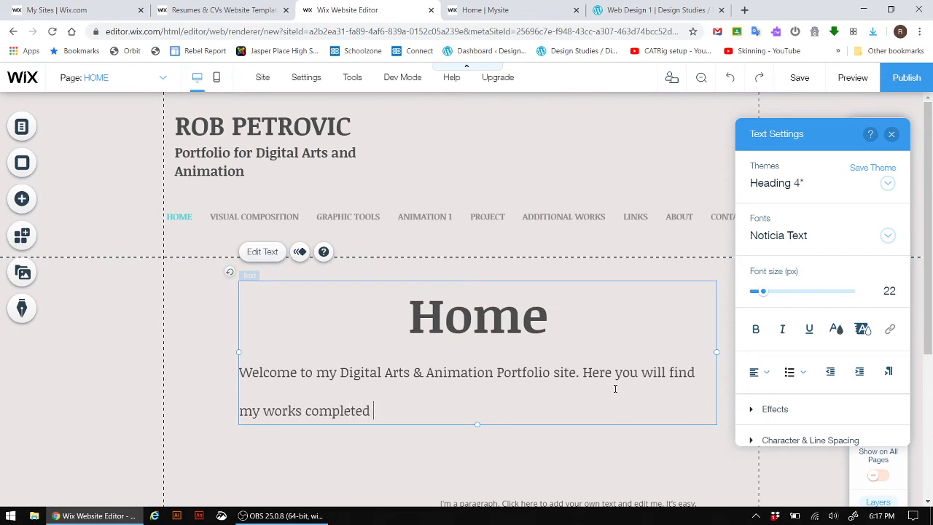
text(at Jasper Place H)
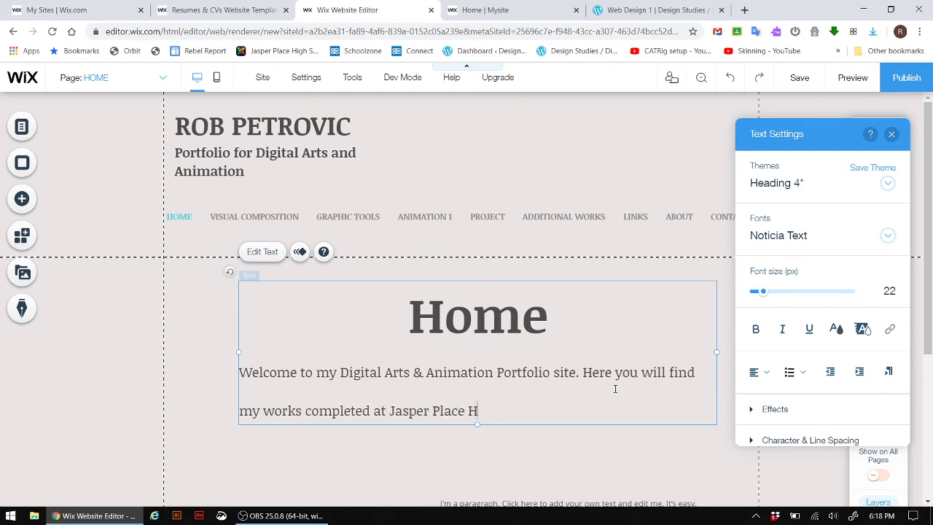
text(igh School in)
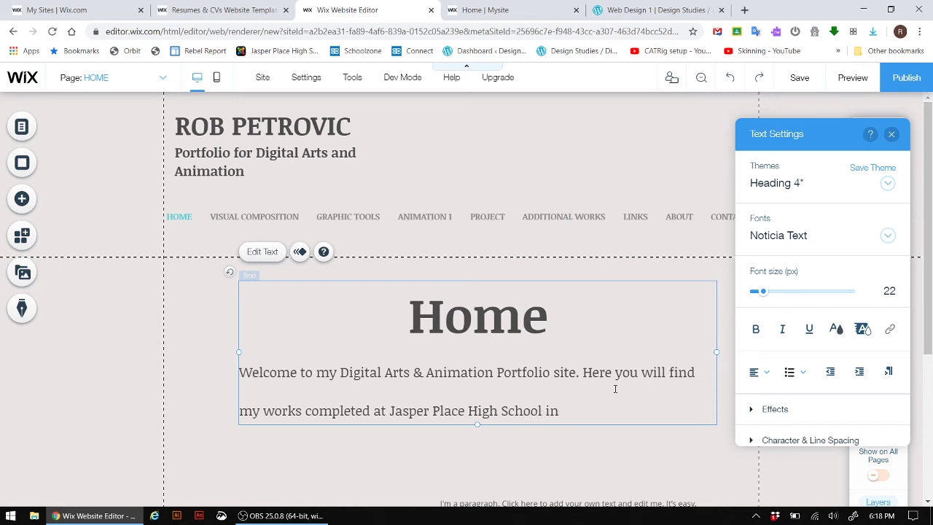
text( An)
text( Some of the progra)
text(ms I)
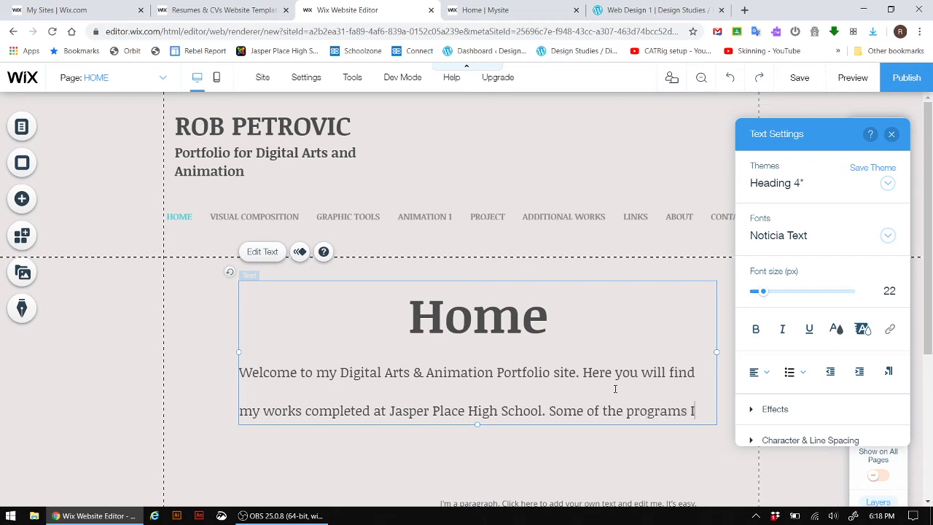
text( have sue)
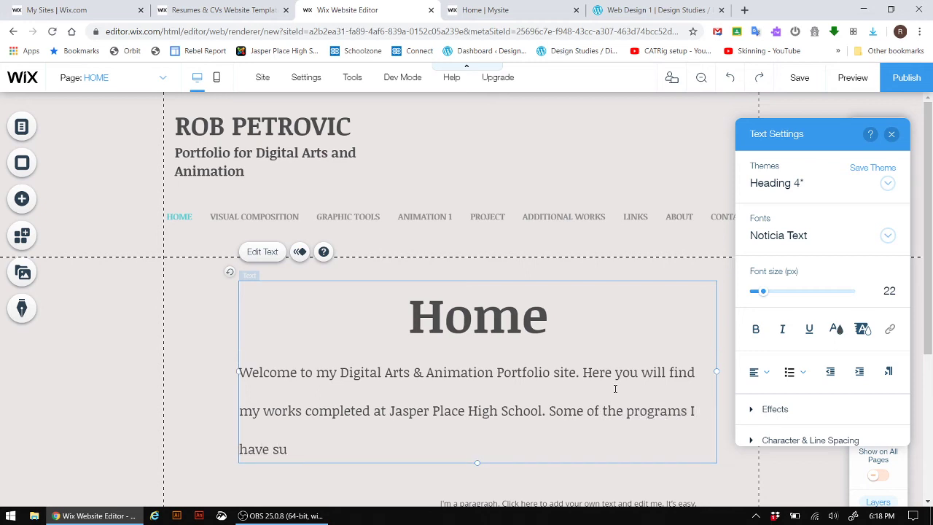
key(BackSpace)
text(used include Photo)
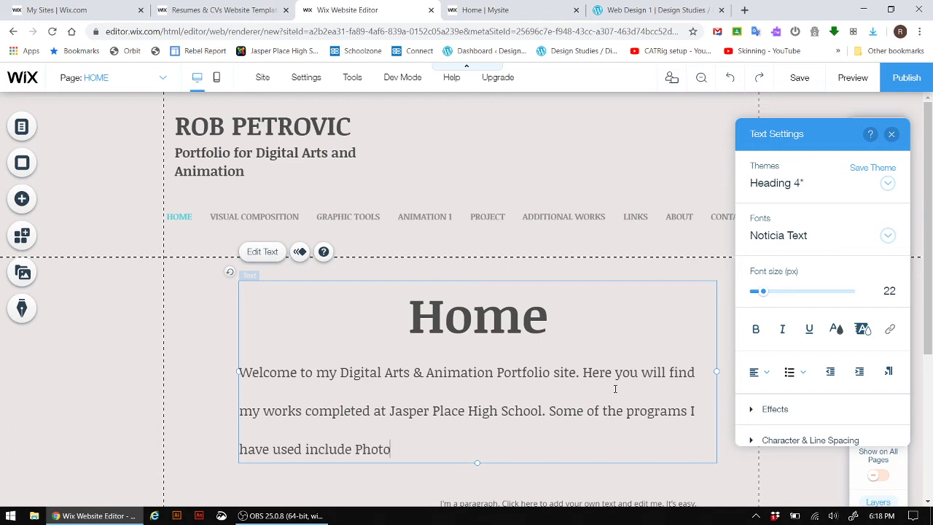
text(shop, Illustrator)
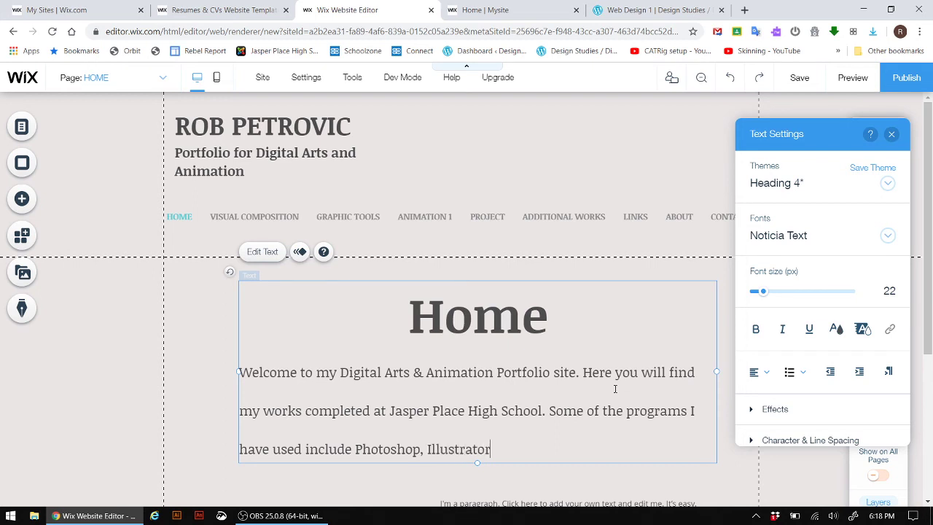
text(, Animate, 3DS Max.)
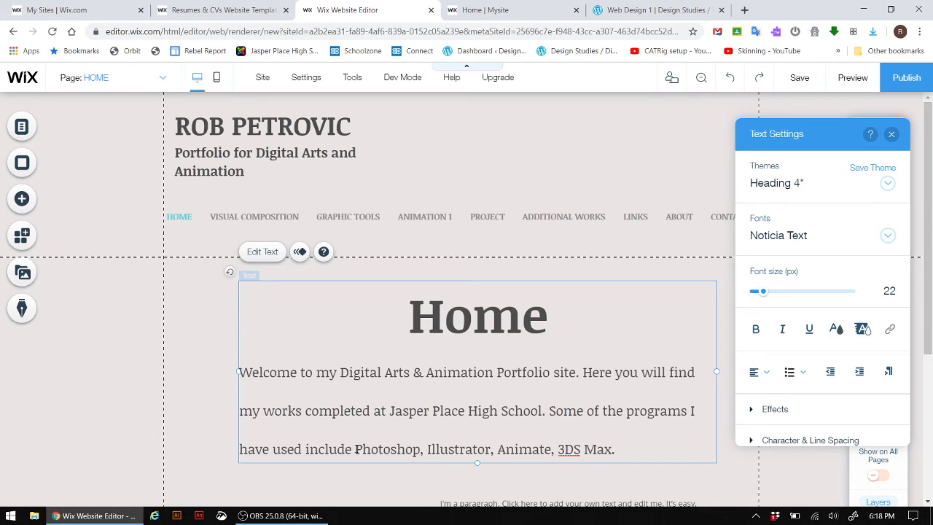
- Change the program list to 'Adobe Photoshop, Illustrator, Animate and Autodesk 3DS Max'
click(355, 449)
text(Adob)
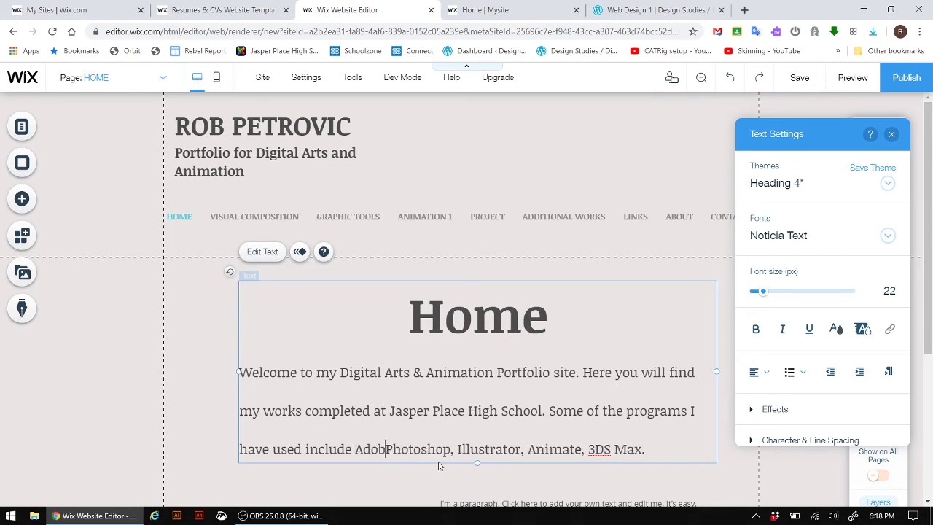
text(e)
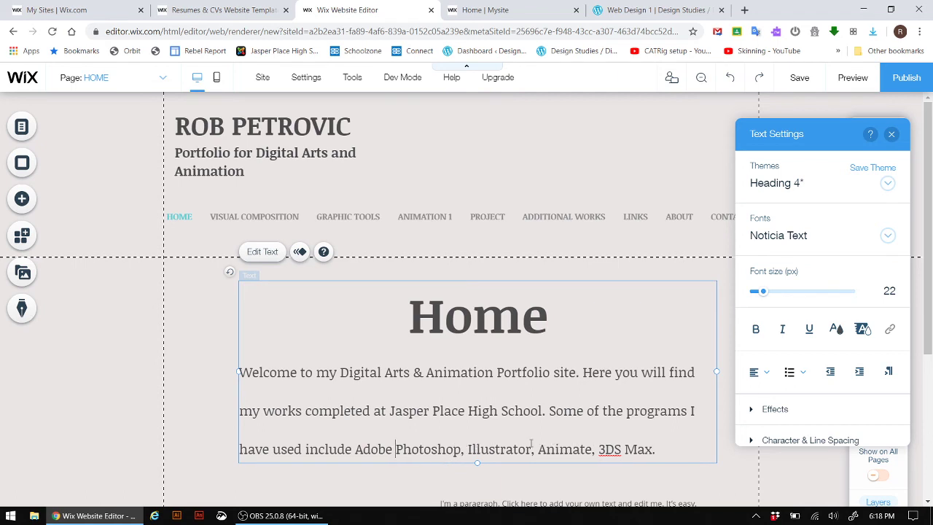
key(BackSpace)
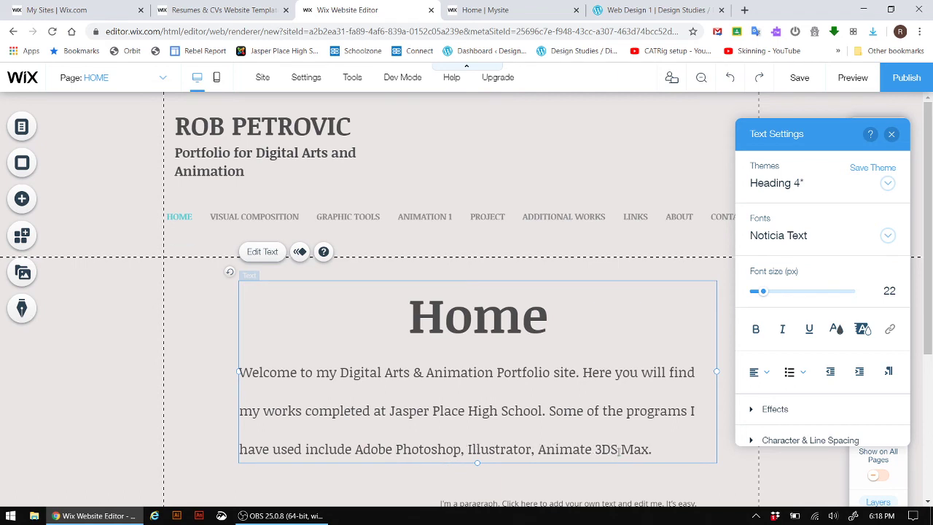
text(and Auto)
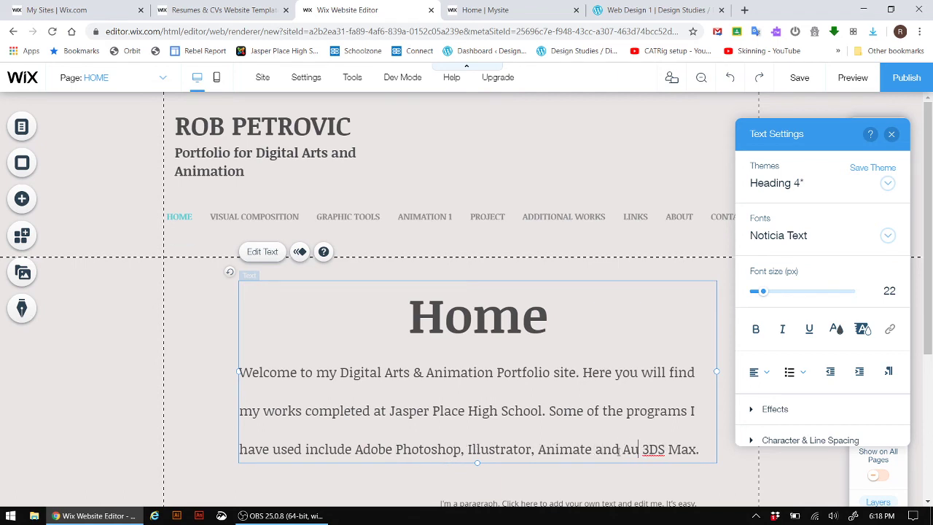
text(desk)
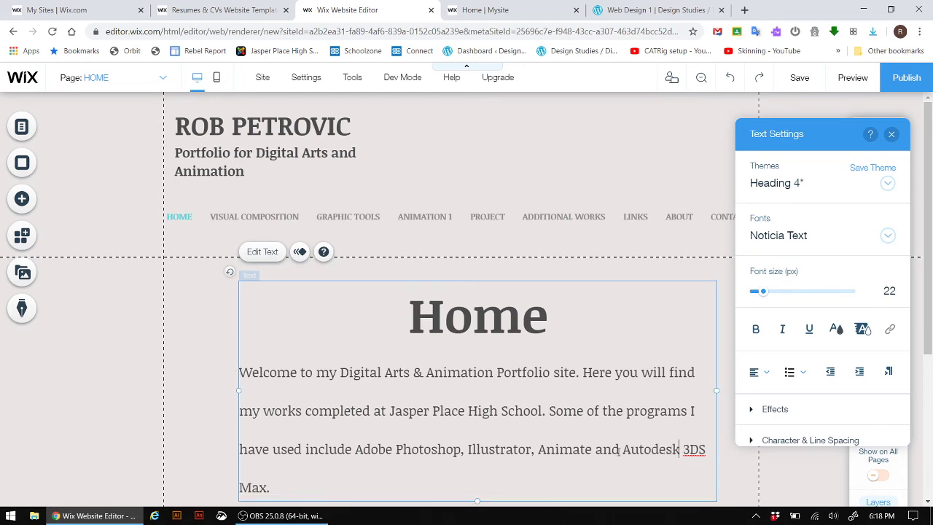
- Append 'Please feel free to contact me with any suggestions, questions or just to say hi :).'
click(316, 486)
text(Please feel fre)
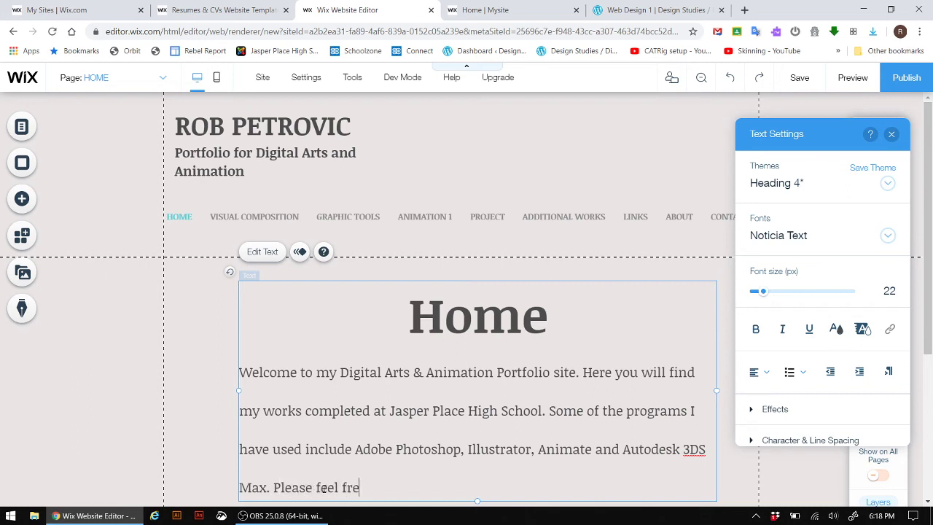
text(e to contact me with an)
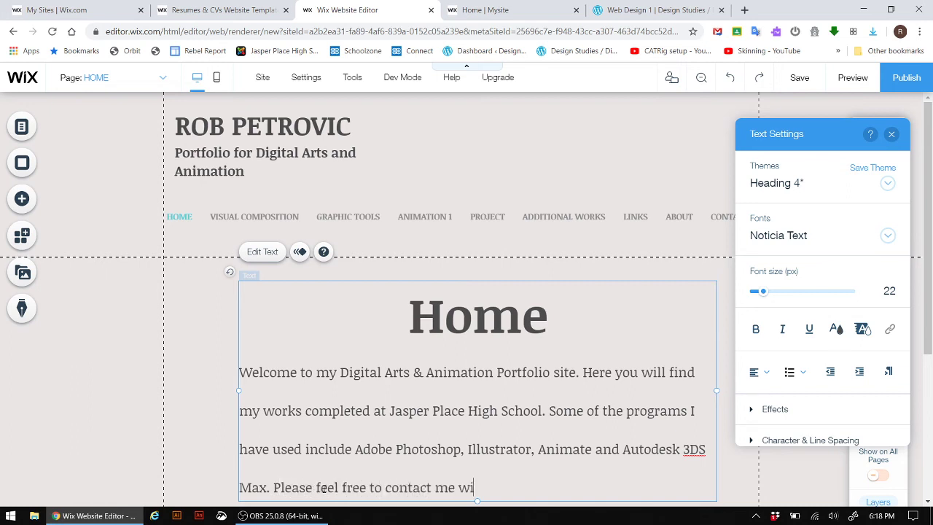
text(suggestions, questions)
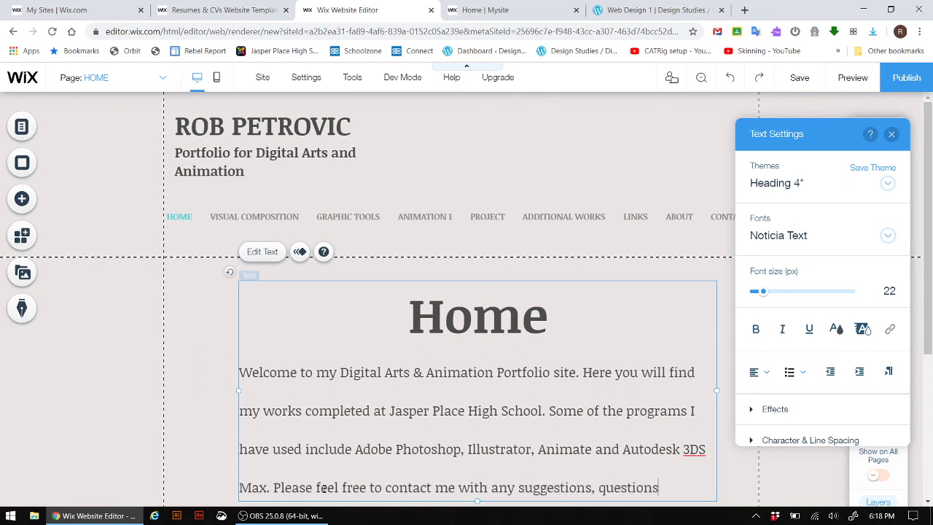
text( or just to say)
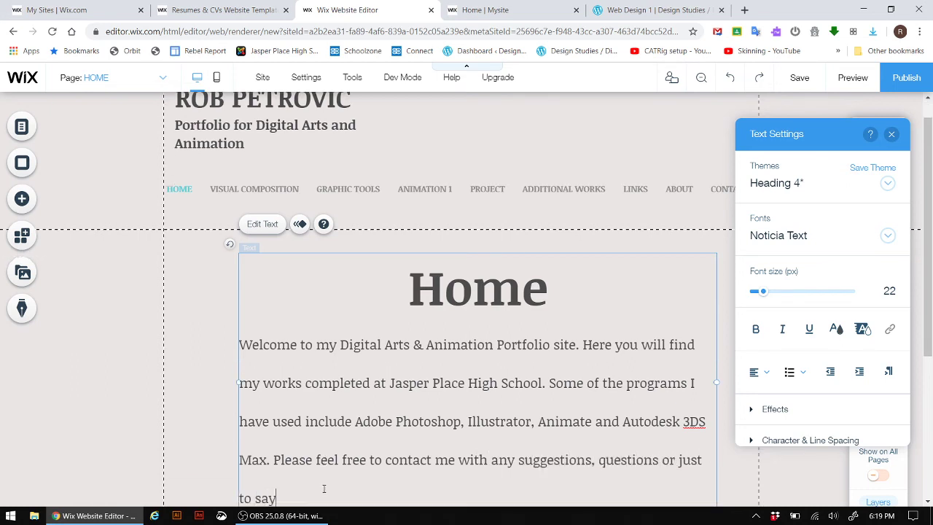
text( hi :).)
- Delete the 'I'm a paragraph' placeholder below the welcome paragraph
scroll(445, 382, down, 2)
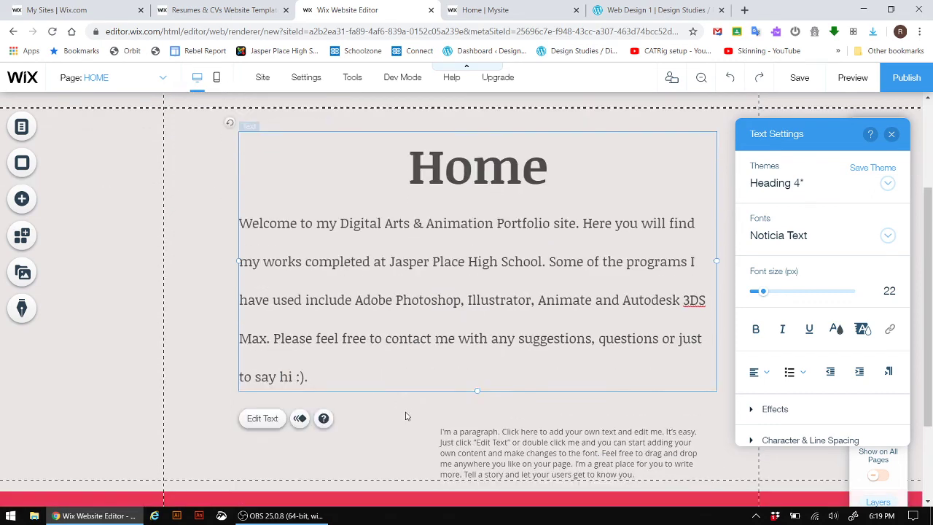
click(499, 441)
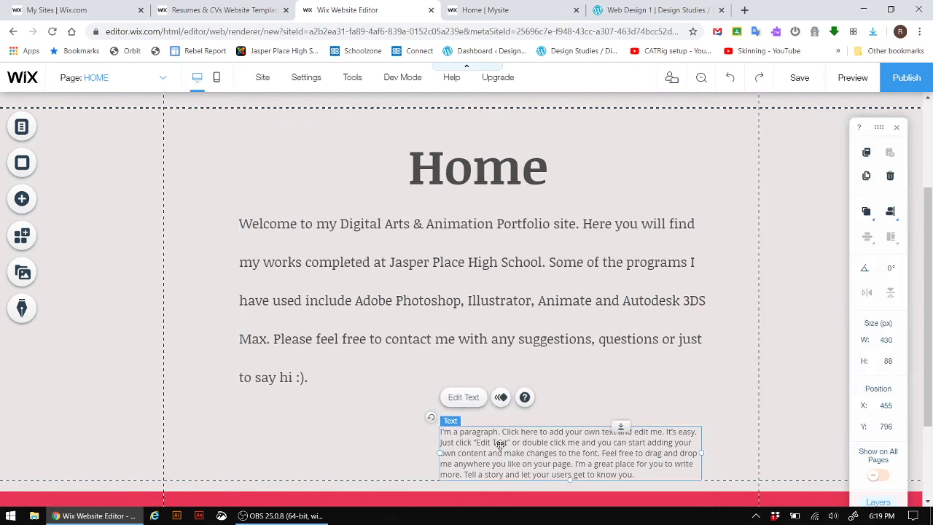
key(Delete)
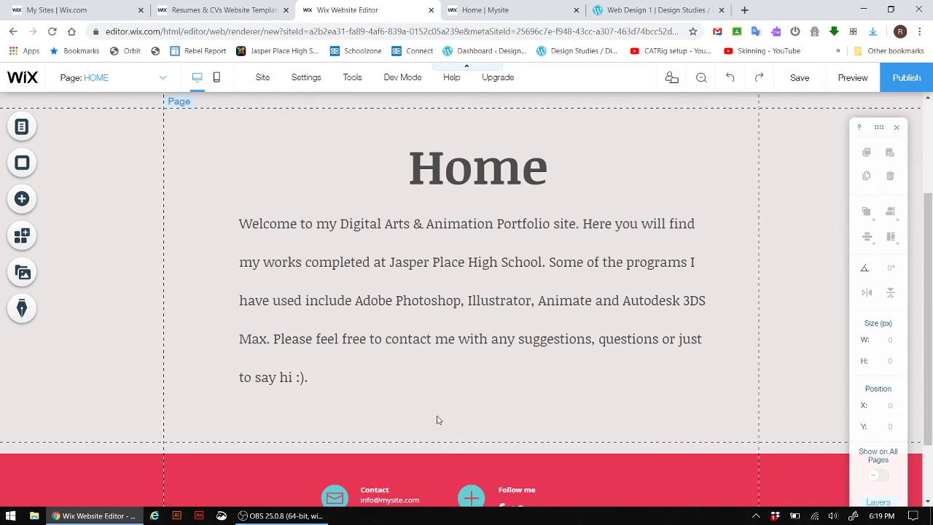
scroll(450, 413, up, 1)
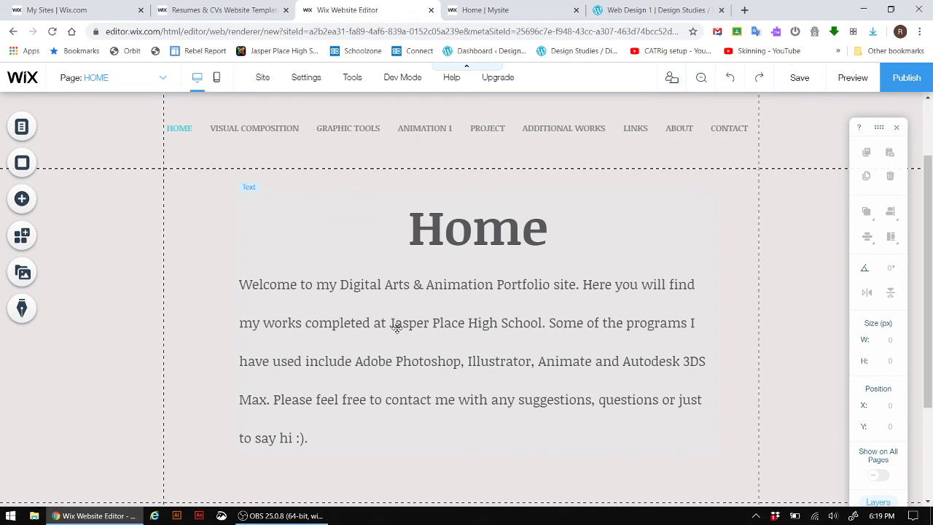
click(799, 78)
- Save the site under the default mysite address and suppress future save confirmations
mouse_move(354, 281)
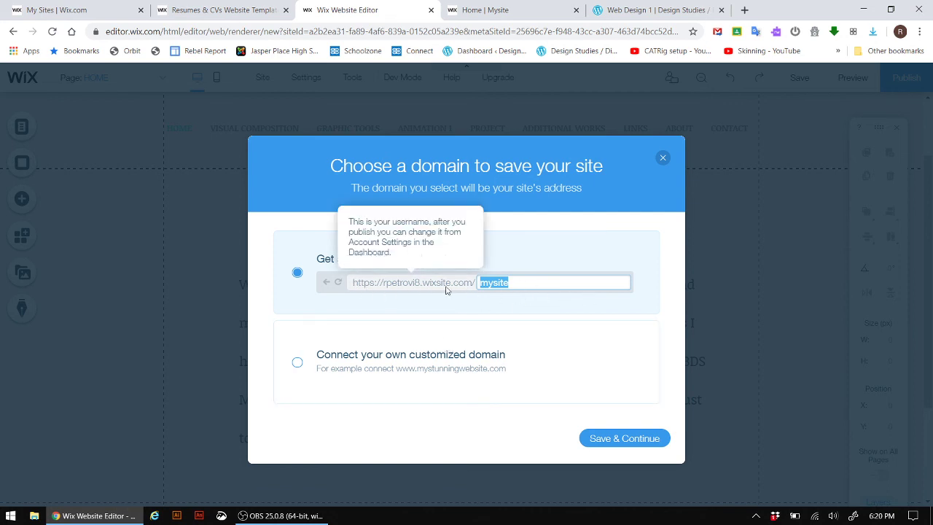
click(621, 440)
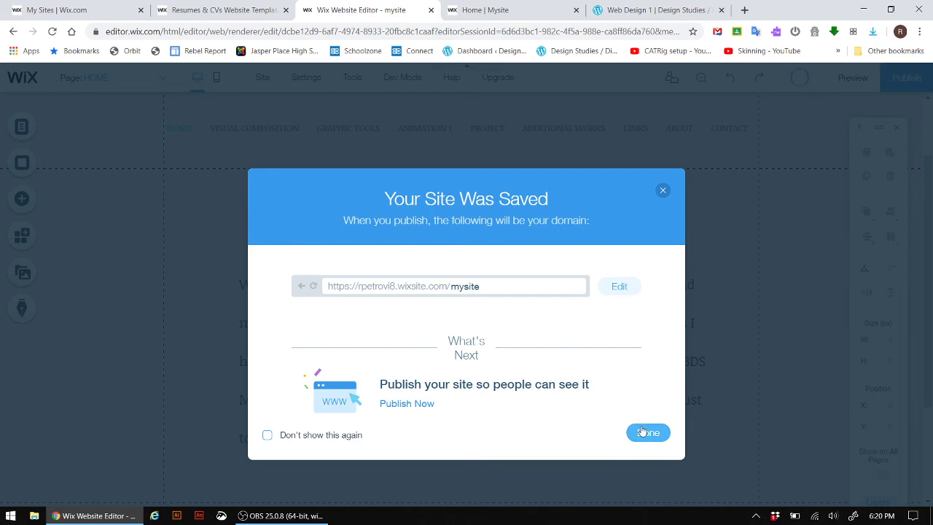
click(266, 435)
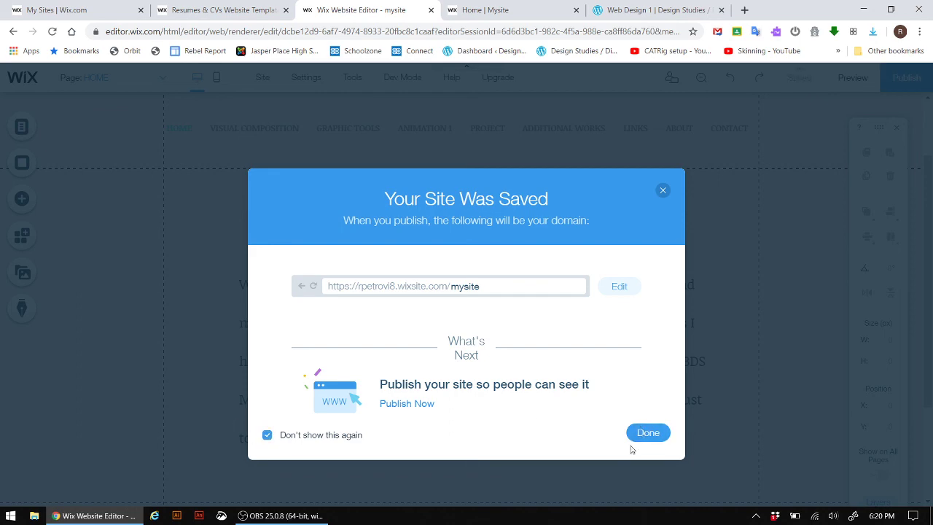
click(648, 433)
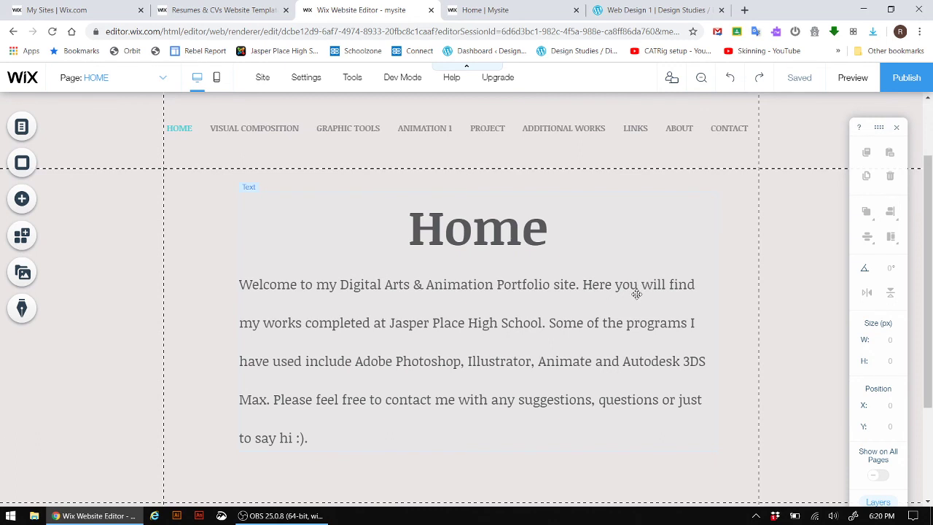
- Publish the site so it goes live
click(913, 89)
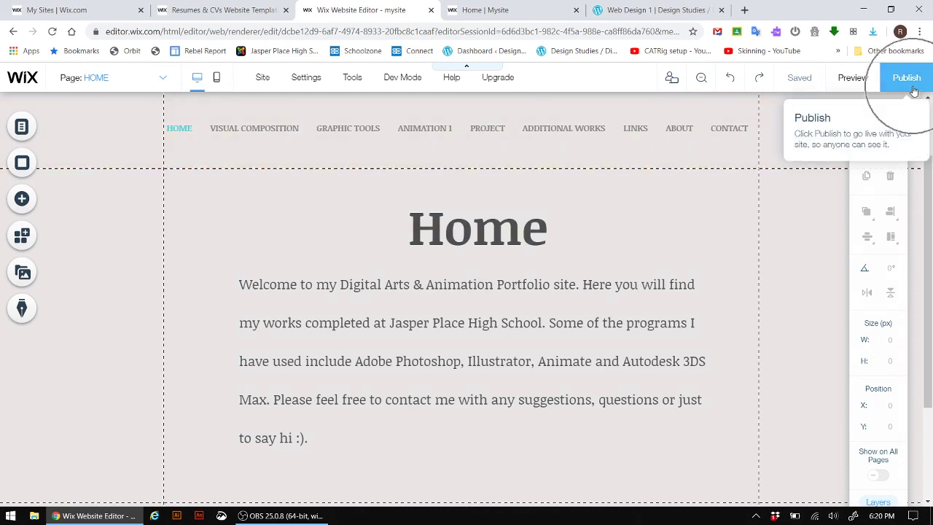
click(913, 89)
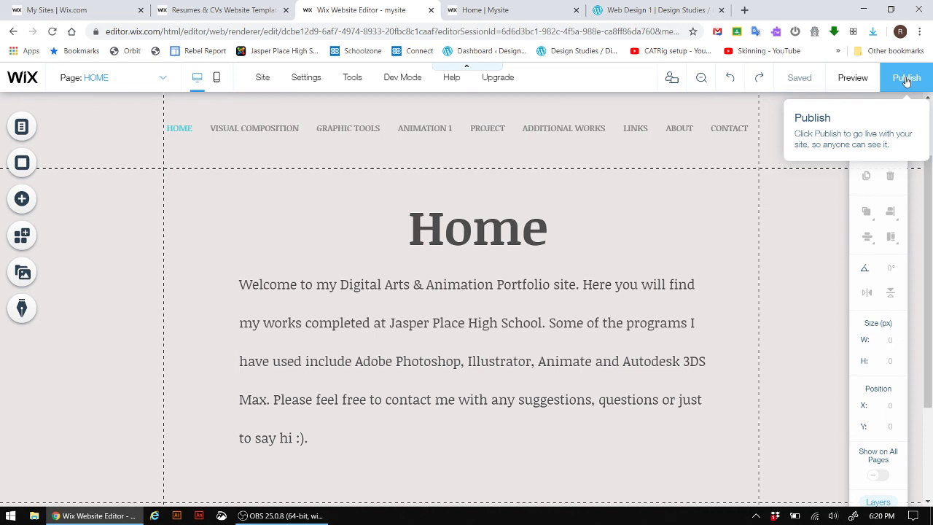
click(906, 81)
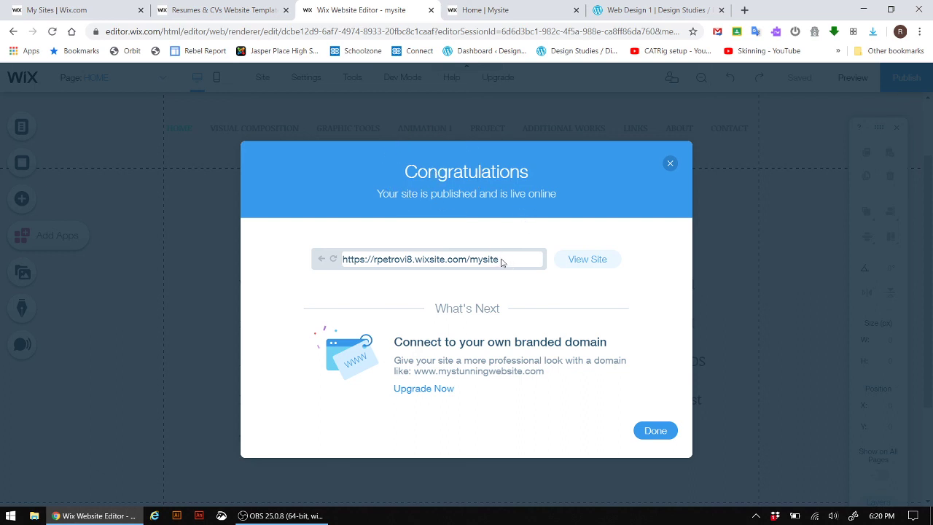
- Copy the published wixsite.com address from the Congratulations dialog
drag(498, 264, 331, 260)
right_click(409, 261)
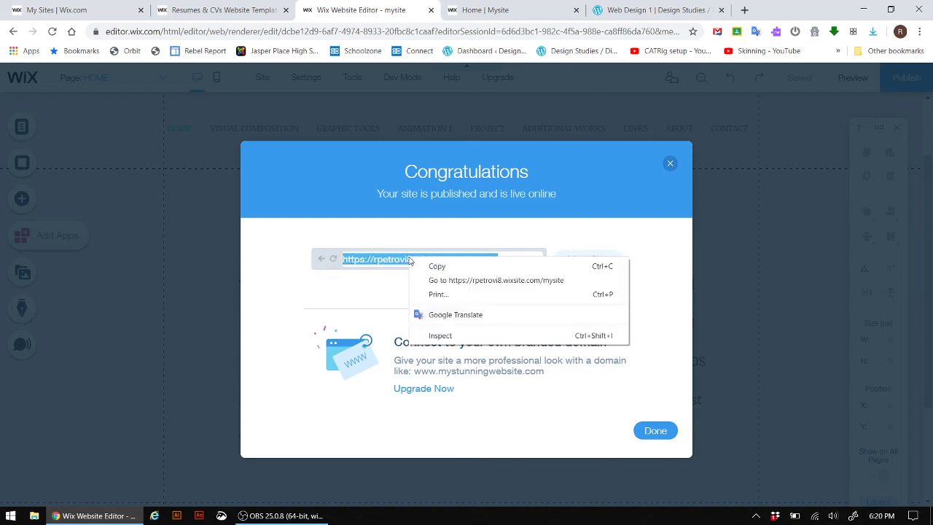
click(449, 267)
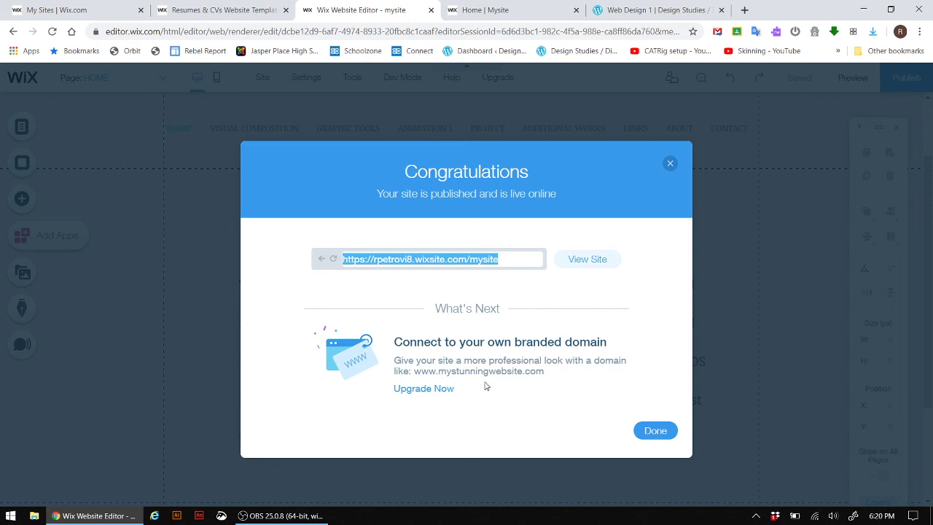
- Dismiss the Congratulations publish dialog and the Check Your Site On Mobile prompt
click(665, 436)
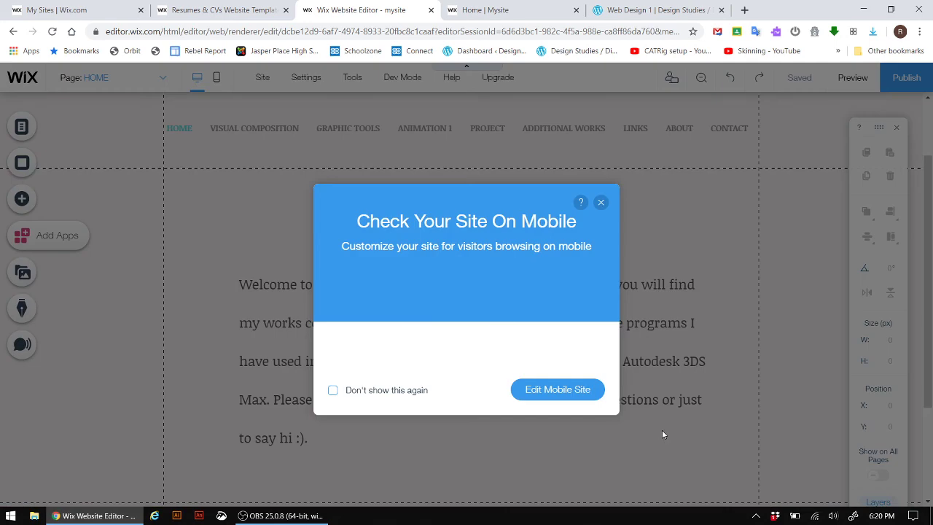
click(600, 202)
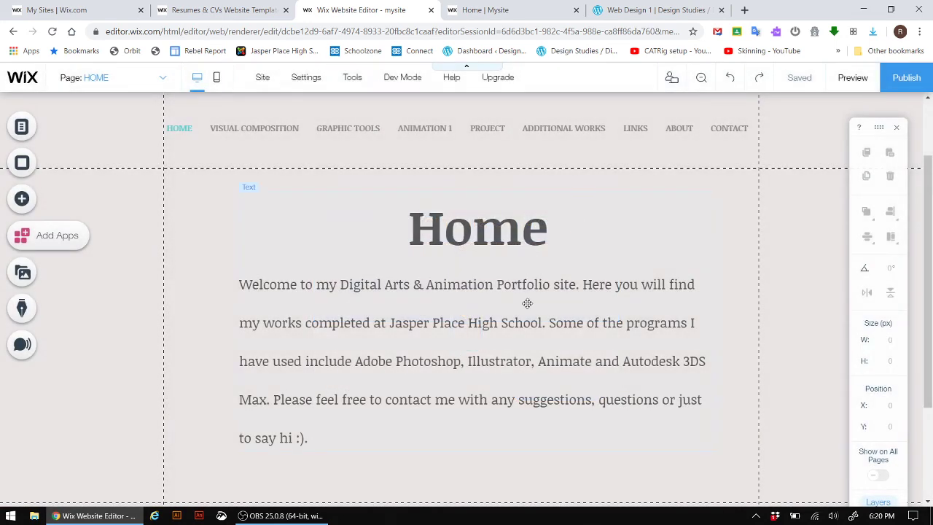